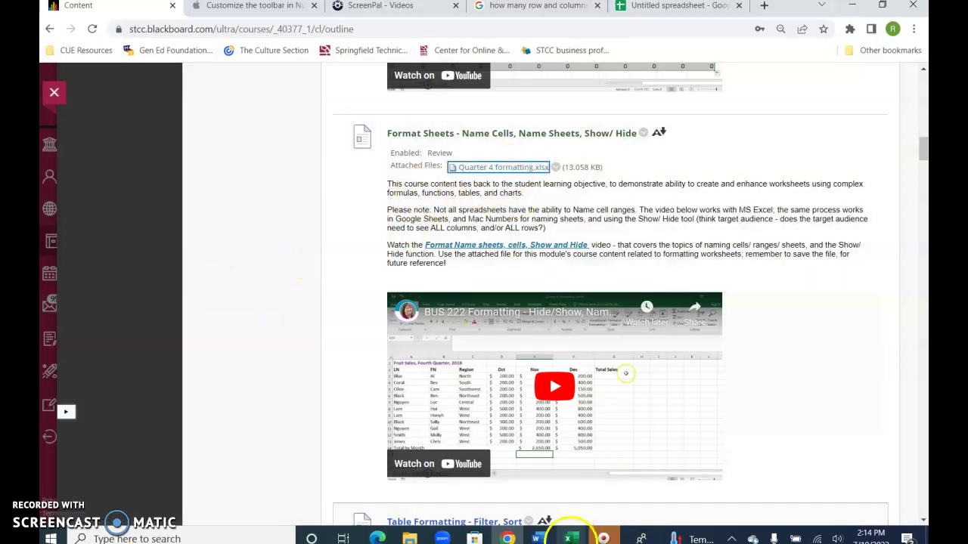
# - Bring the Quarter 4 formatting.xlsx workbook to the front in Excel from its taskbar preview
pyautogui.moveTo(571, 537)
pyautogui.click(771, 495)
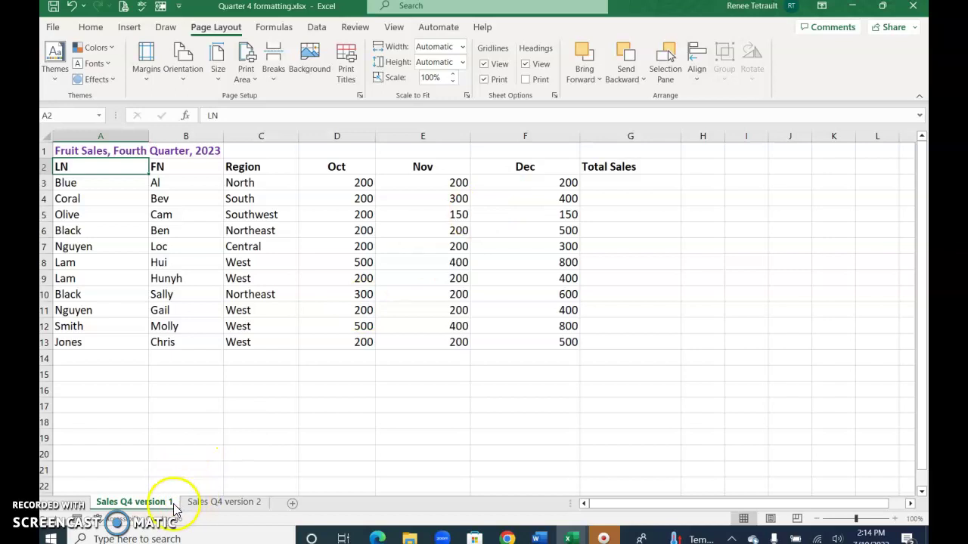
pyautogui.click(206, 502)
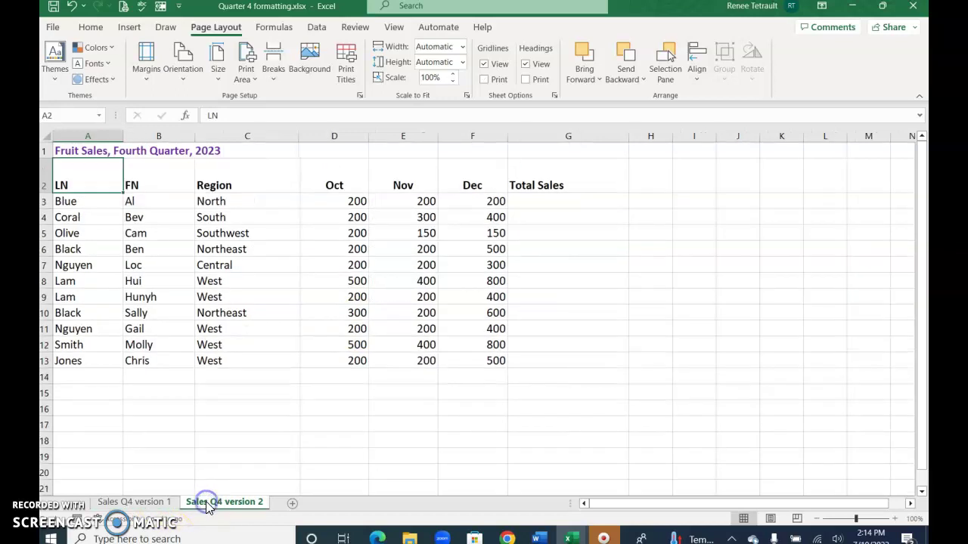
pyautogui.click(133, 503)
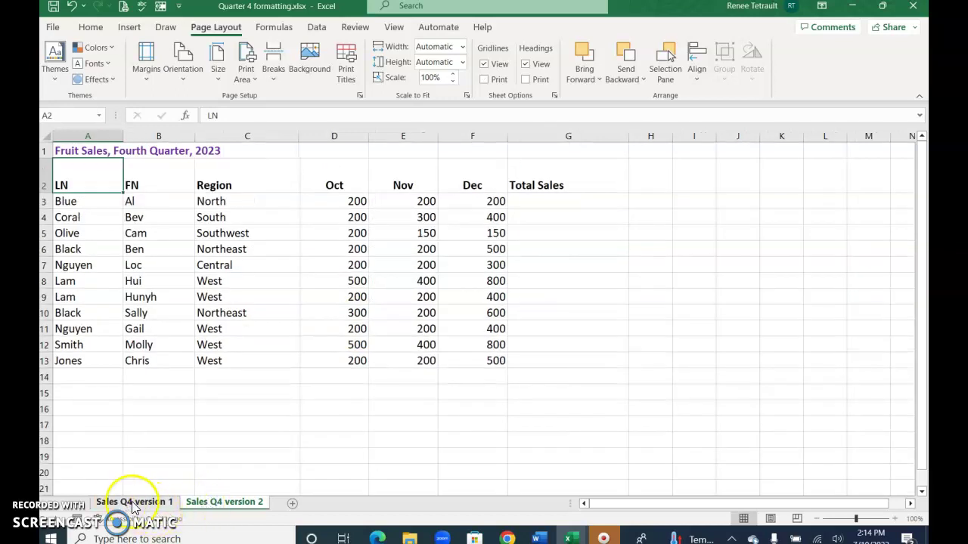
pyautogui.click(224, 502)
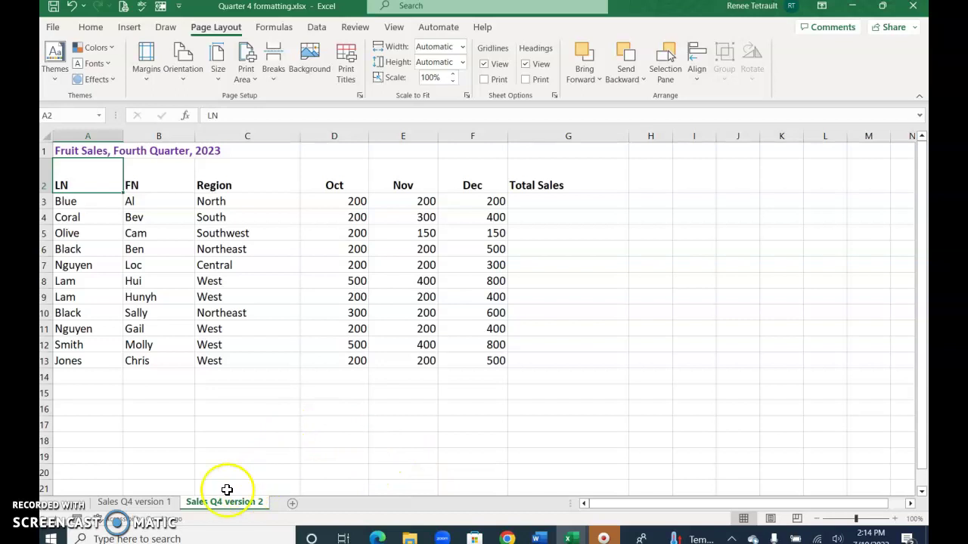
pyautogui.click(155, 504)
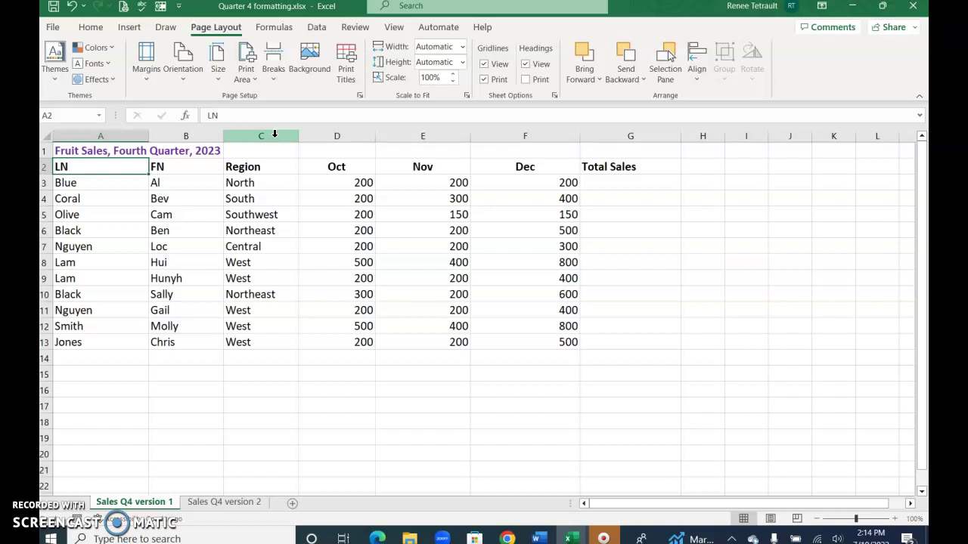
# - Hide column C (Region) on the Sales Q4 version 1 sheet
pyautogui.click(276, 135)
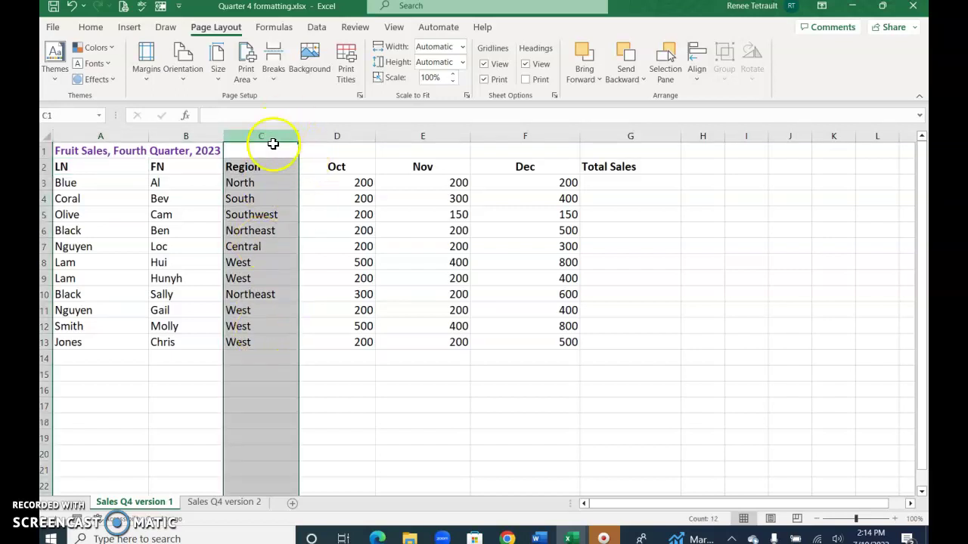
pyautogui.rightClick(277, 134)
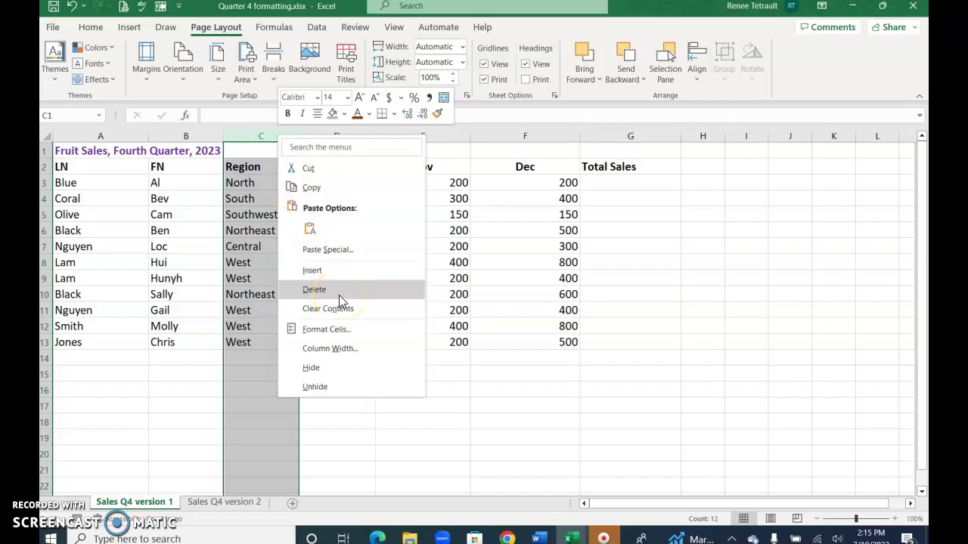
pyautogui.click(338, 368)
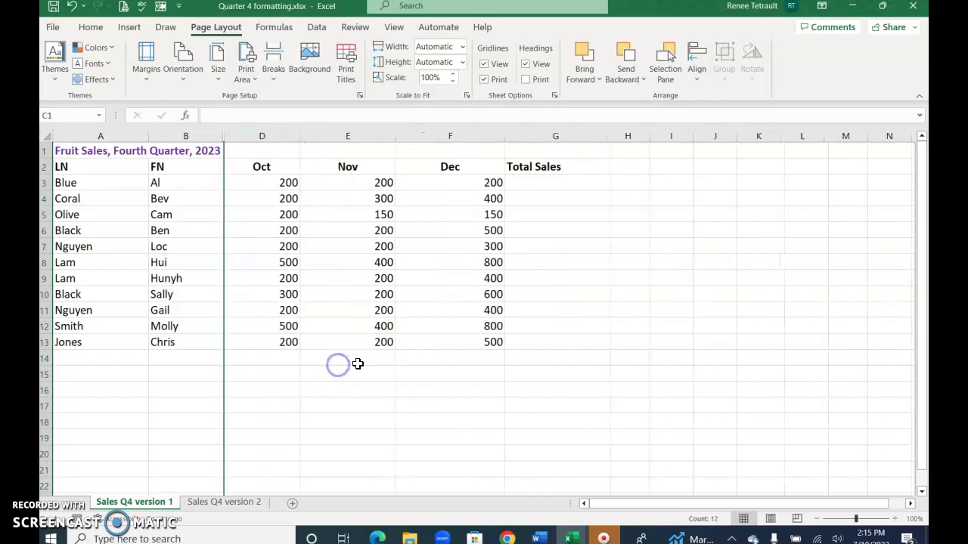
pyautogui.click(365, 361)
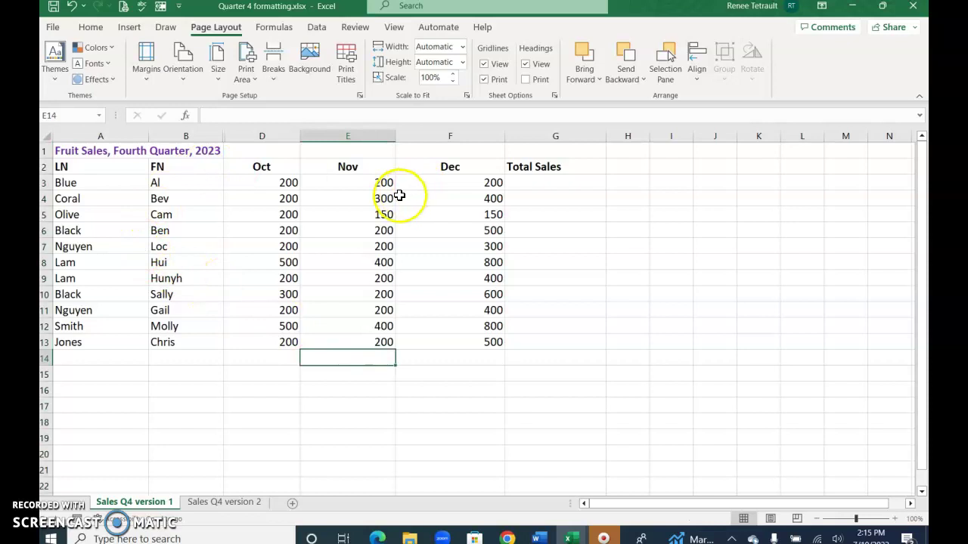
pyautogui.click(59, 27)
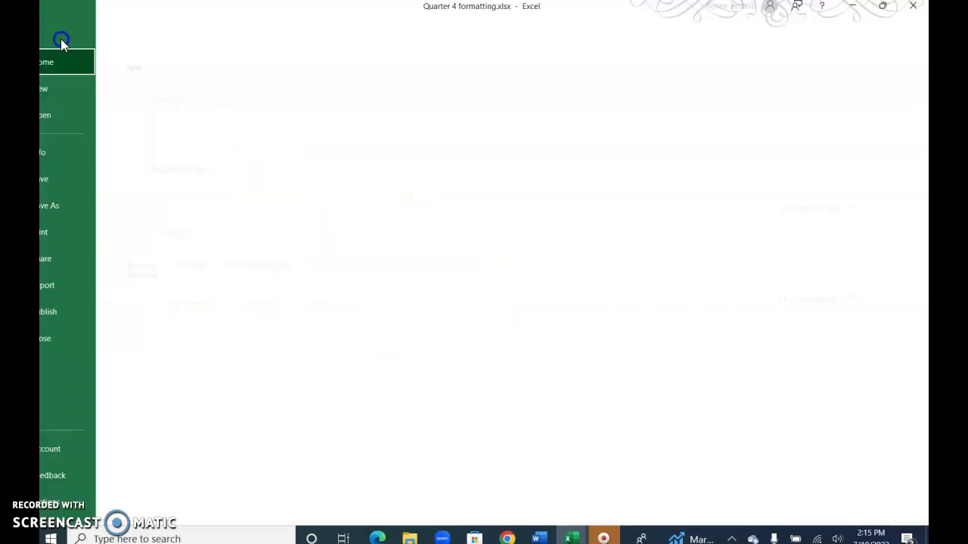
pyautogui.click(73, 231)
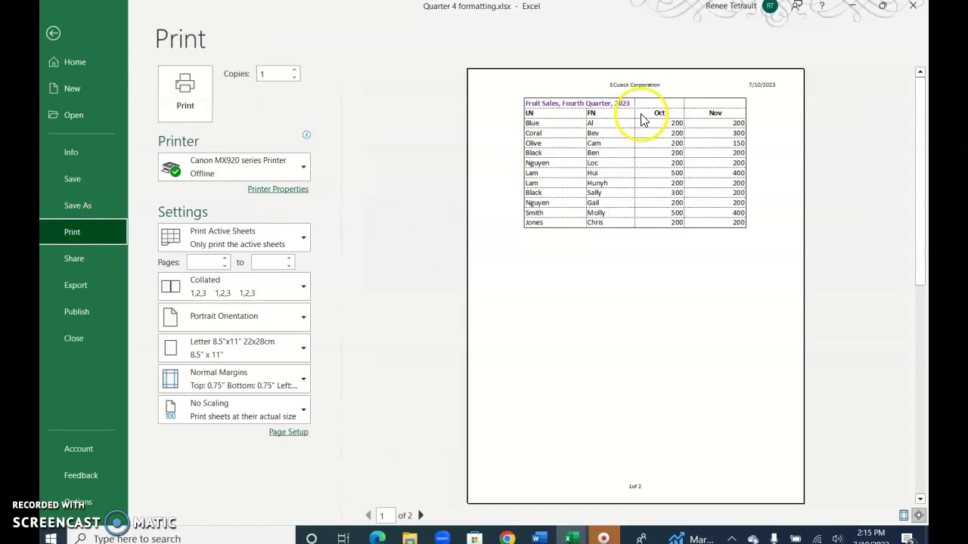
pyautogui.click(53, 33)
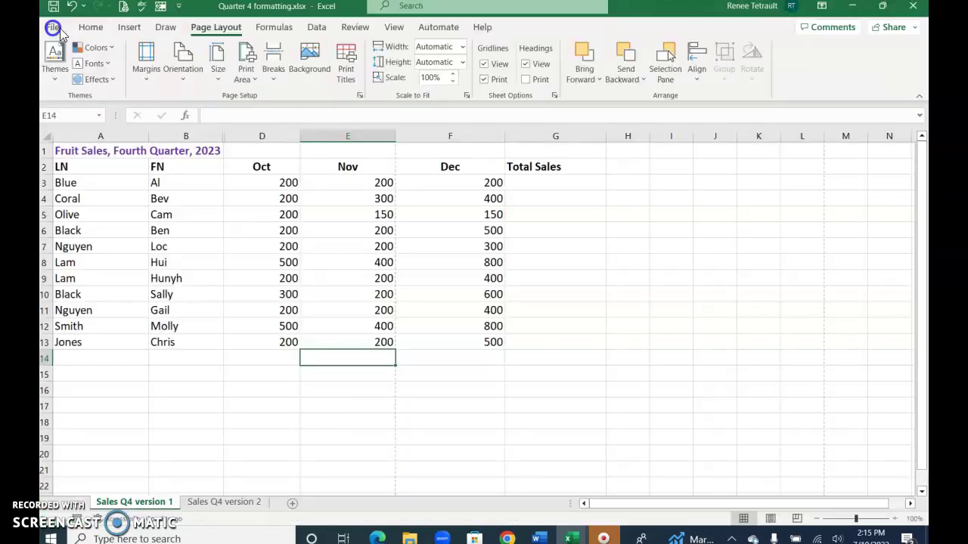
# - Unhide column C by double-clicking its boundary, then hide it again
pyautogui.doubleClick(225, 135)
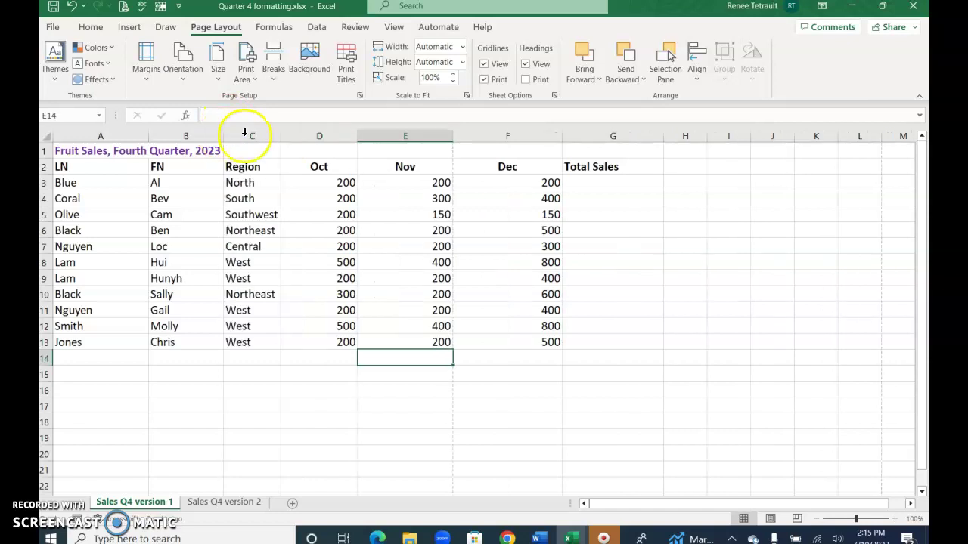
pyautogui.rightClick(253, 136)
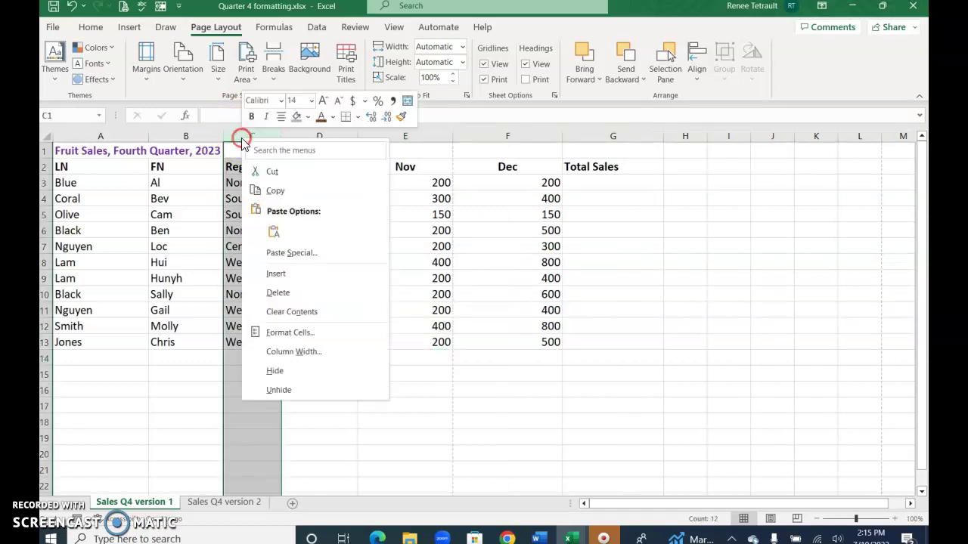
pyautogui.click(274, 371)
pyautogui.click(382, 325)
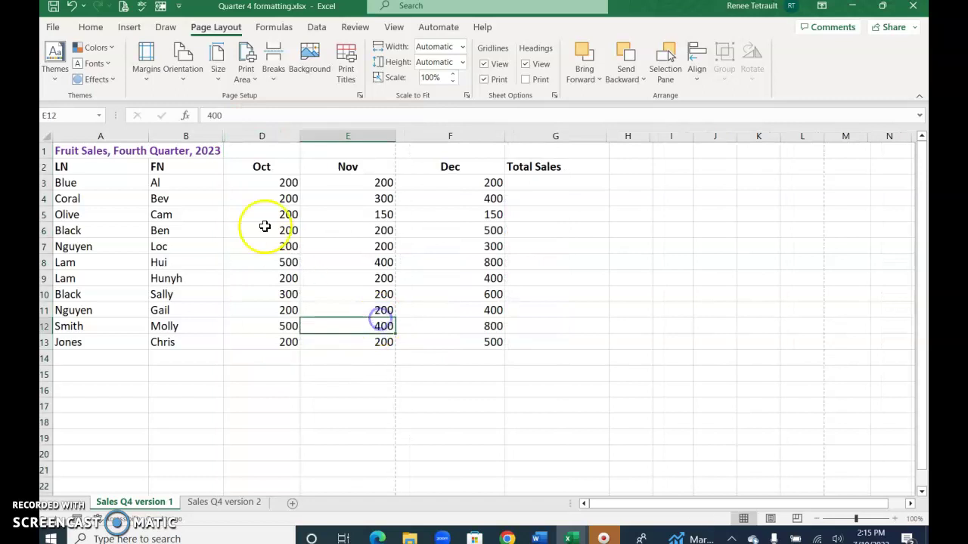
# - Unhide the Region column by selecting columns B–D and choosing Unhide
pyautogui.moveTo(203, 132); pyautogui.dragTo(244, 134)
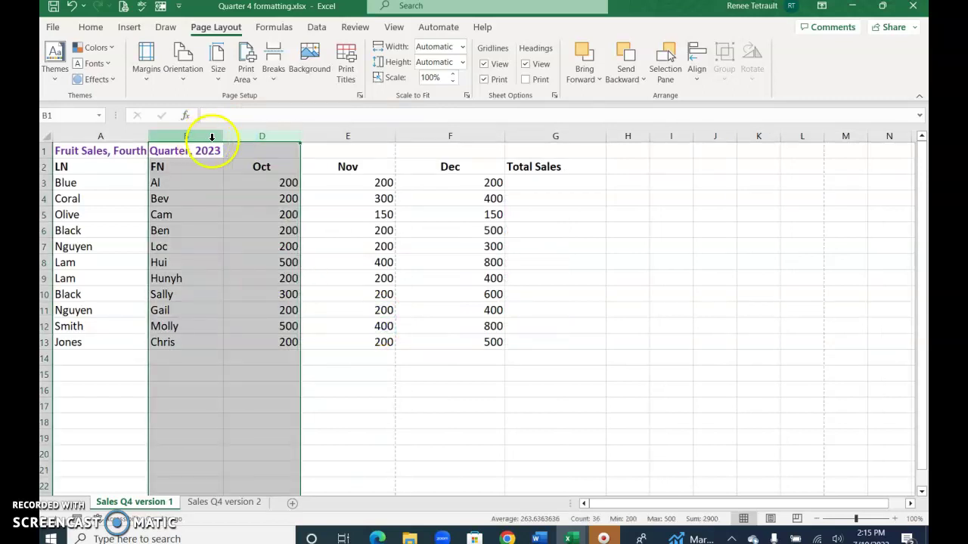
pyautogui.rightClick(211, 135)
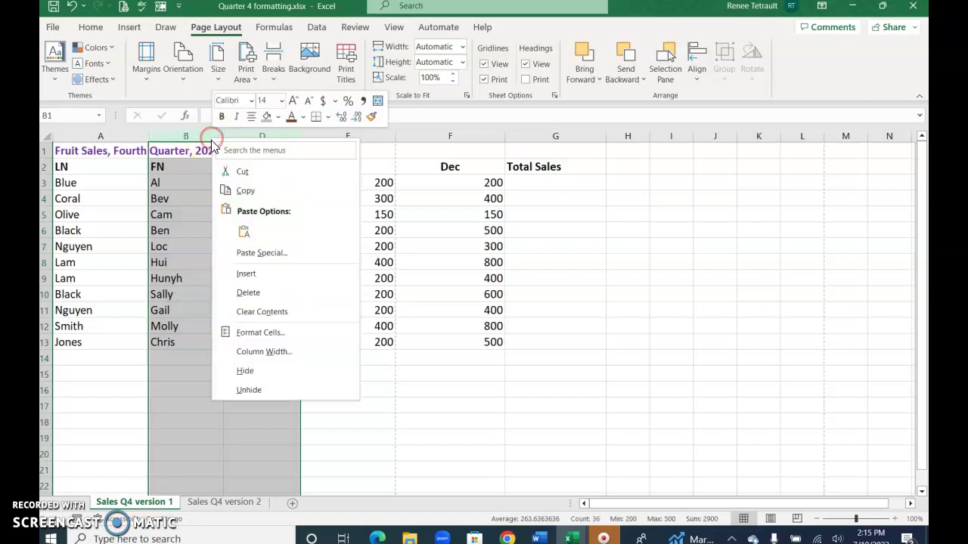
pyautogui.click(265, 391)
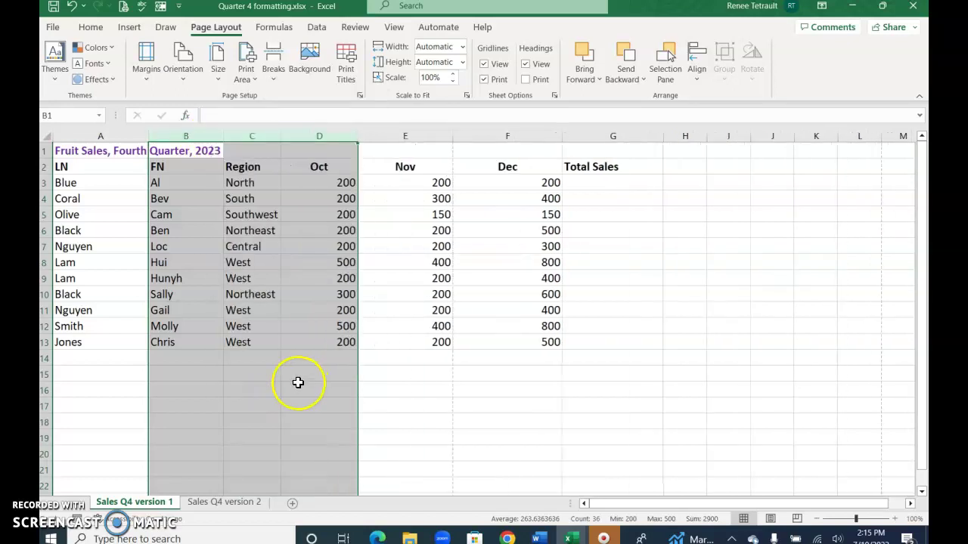
pyautogui.click(291, 375)
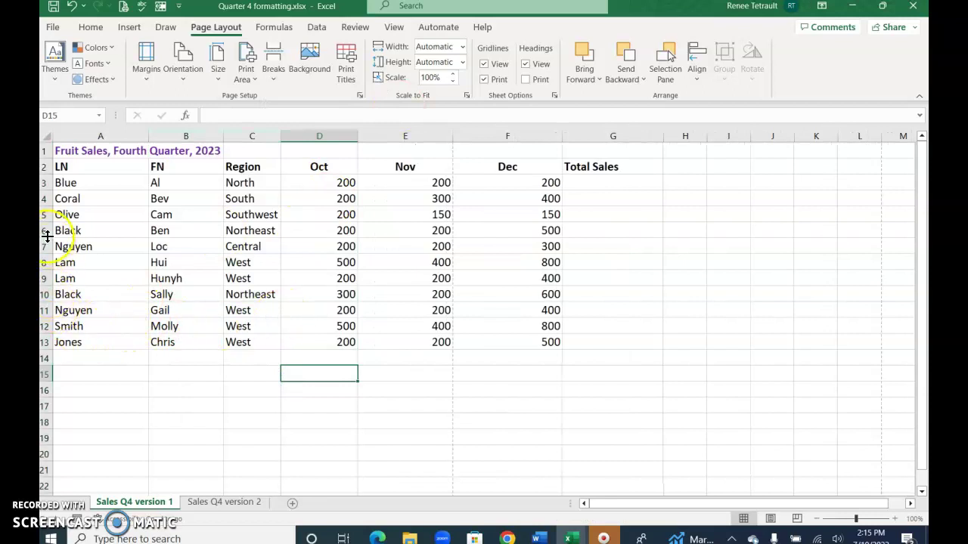
pyautogui.moveTo(47, 231); pyautogui.dragTo(49, 294)
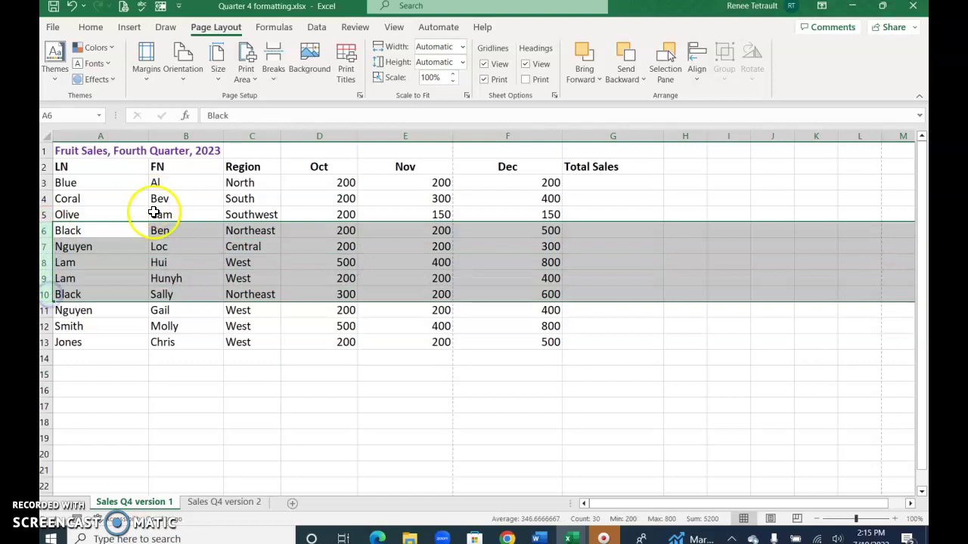
pyautogui.rightClick(47, 265)
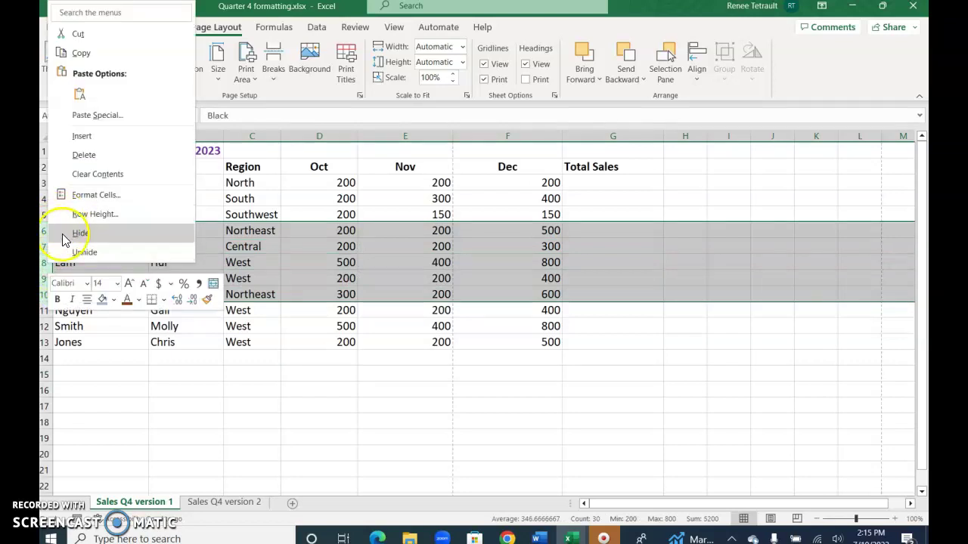
pyautogui.click(62, 234)
pyautogui.click(335, 325)
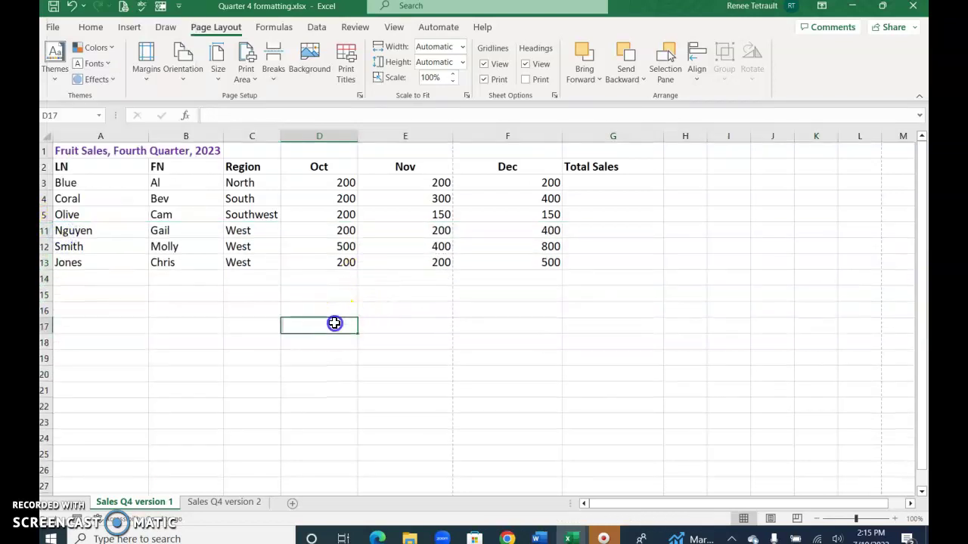
pyautogui.doubleClick(46, 222)
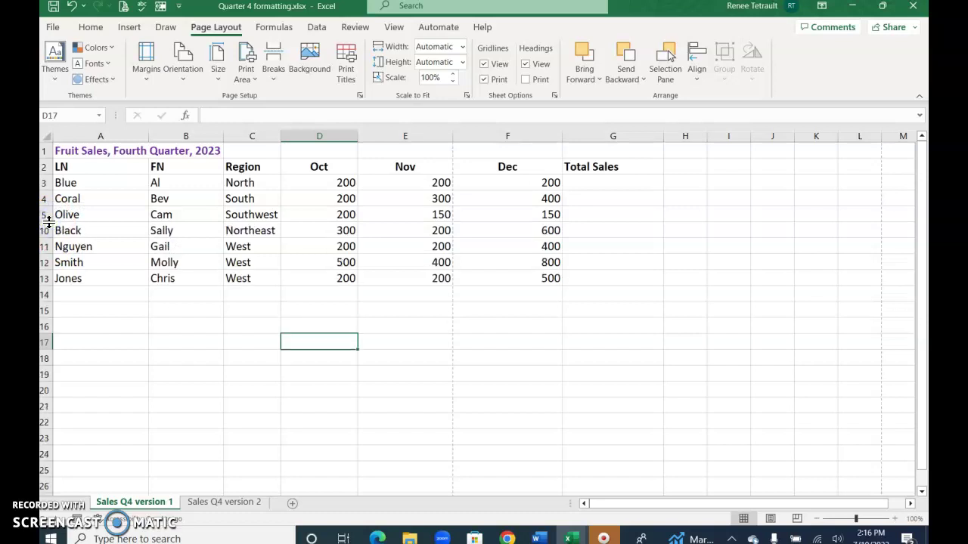
pyautogui.moveTo(47, 215); pyautogui.dragTo(46, 231)
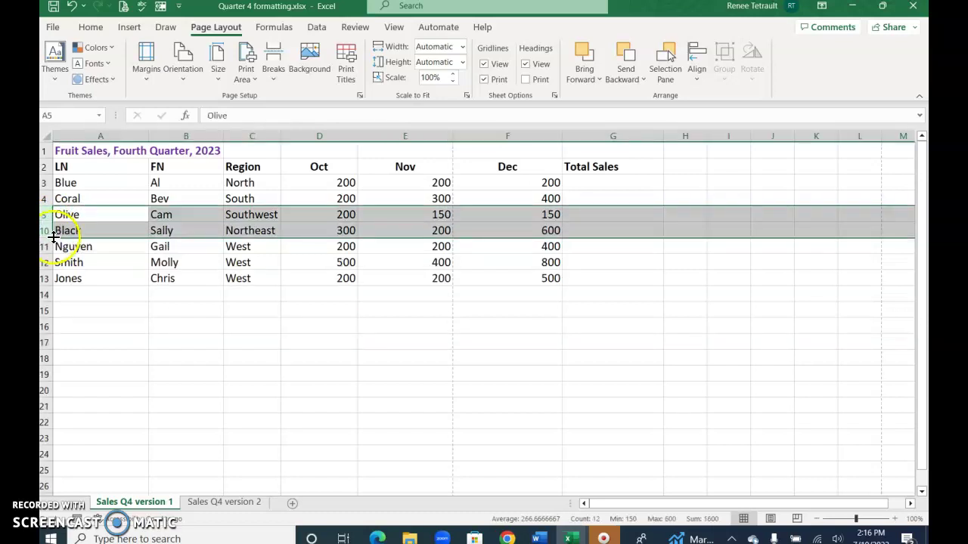
pyautogui.rightClick(49, 231)
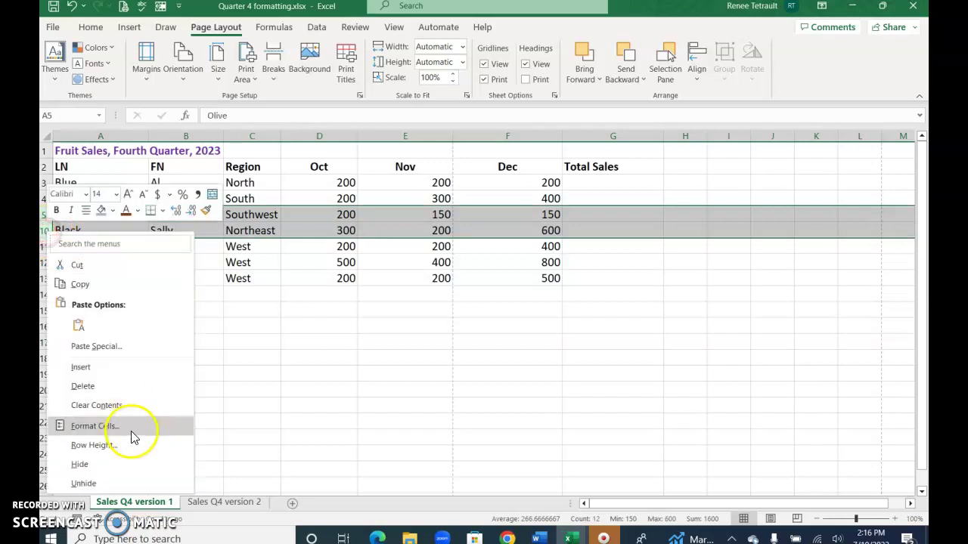
pyautogui.click(93, 483)
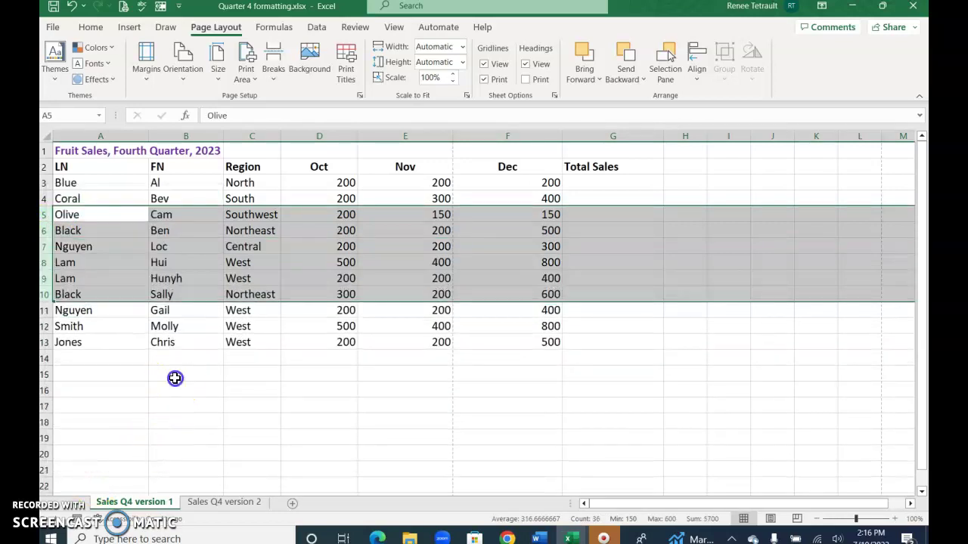
pyautogui.click(174, 375)
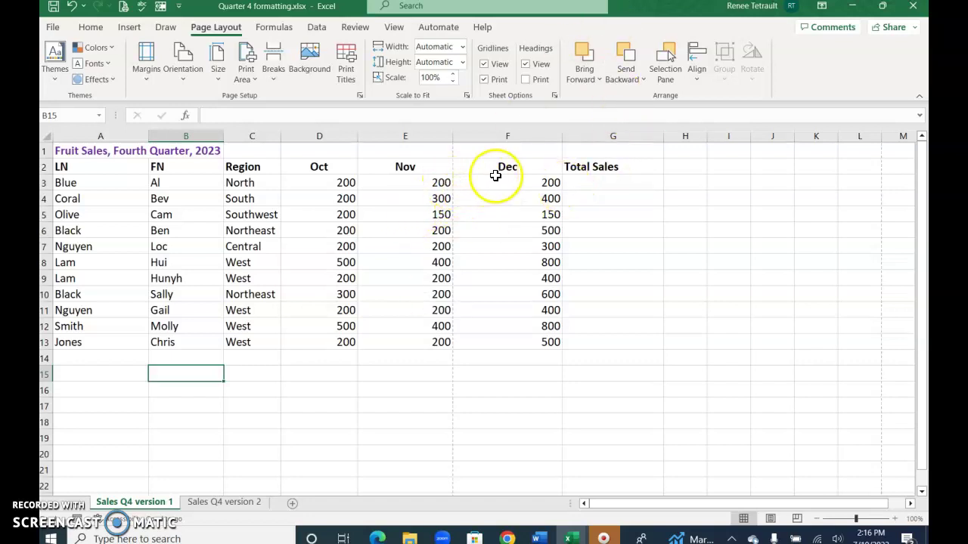
# - AutoSum each person's Oct–Dec sales in G3 and fill the formula down to G13
pyautogui.click(609, 183)
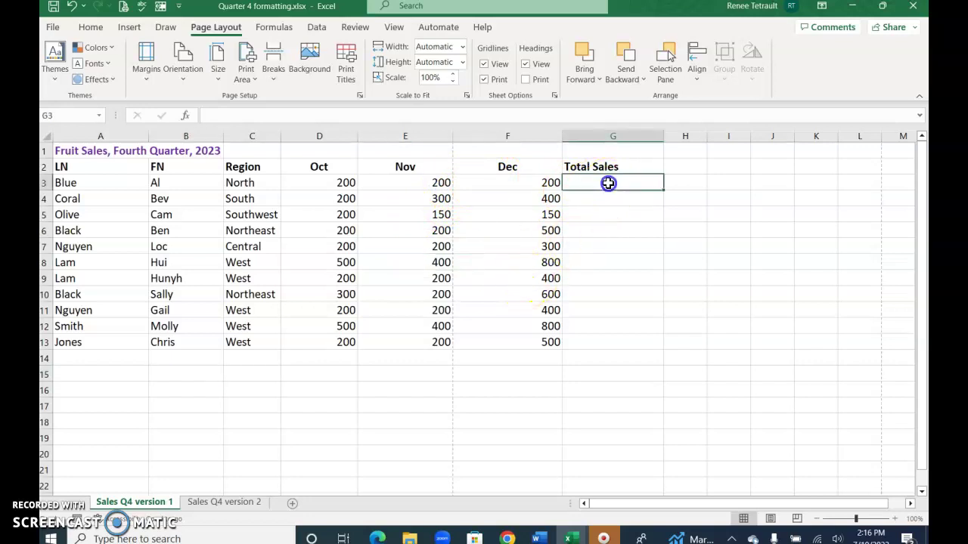
pyautogui.click(90, 27)
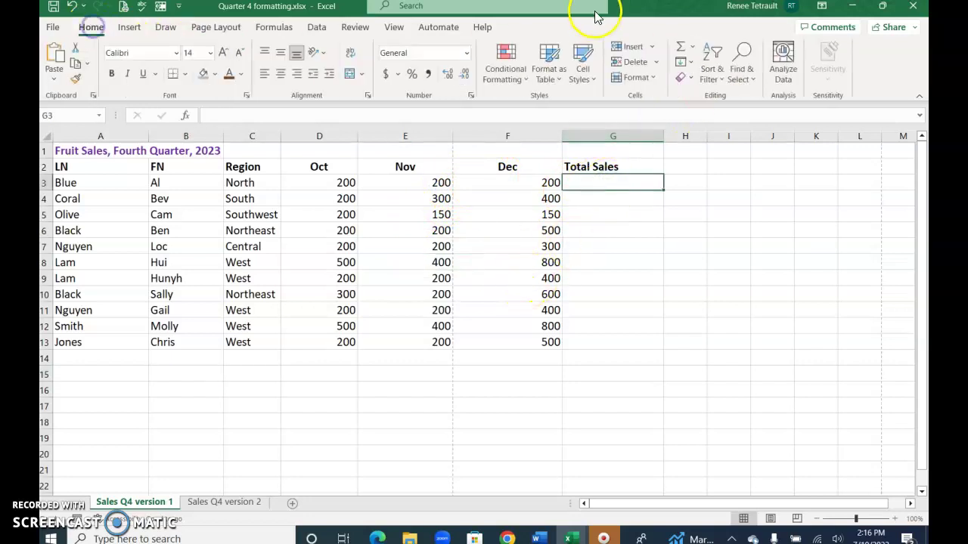
pyautogui.click(680, 48)
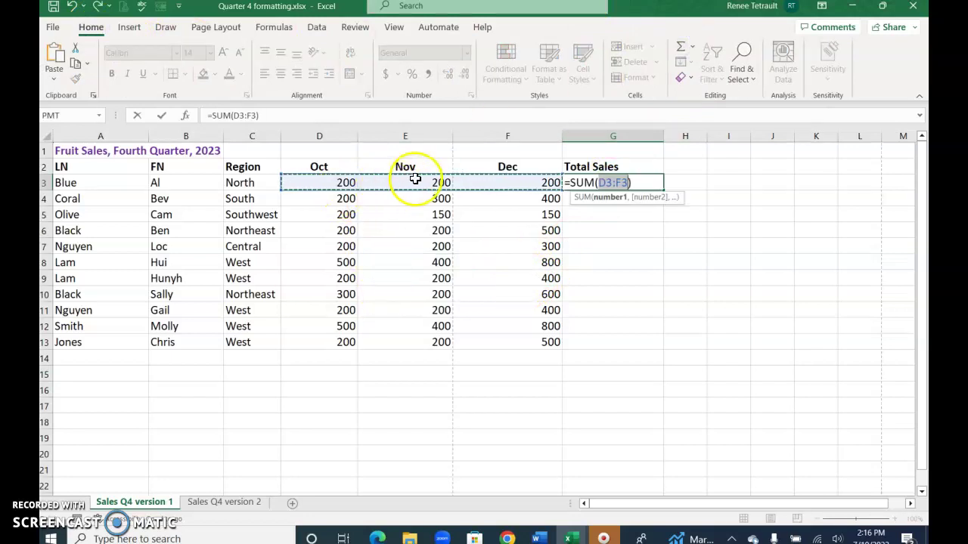
pyautogui.click(162, 119)
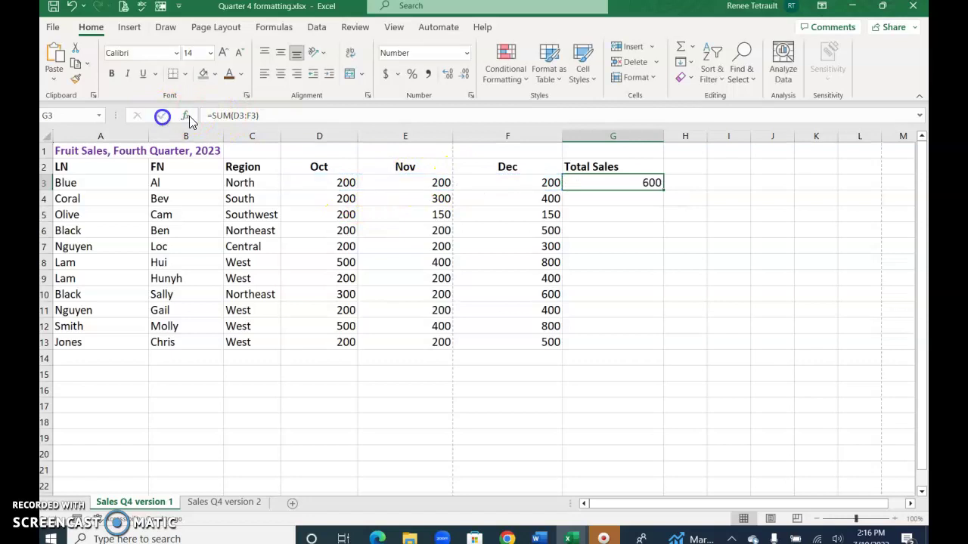
pyautogui.doubleClick(663, 190)
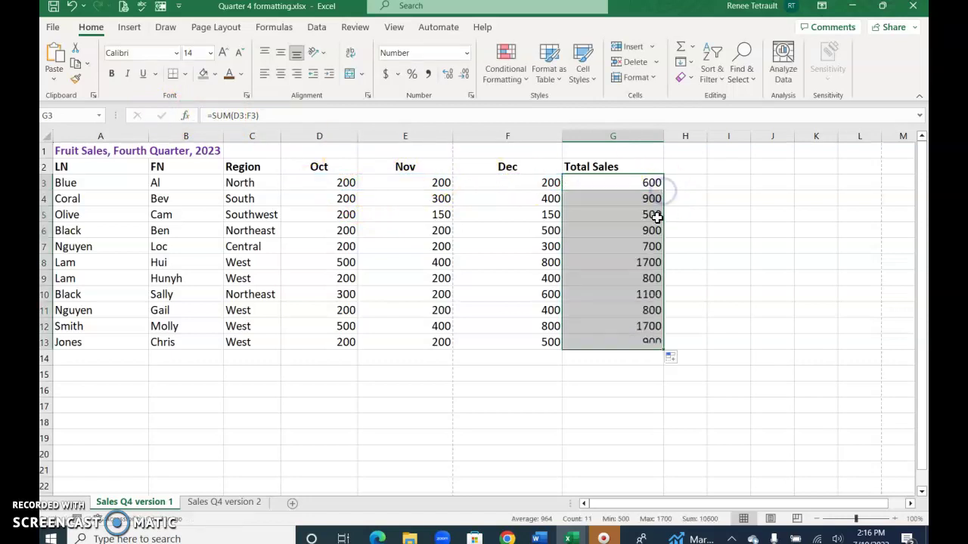
pyautogui.click(518, 357)
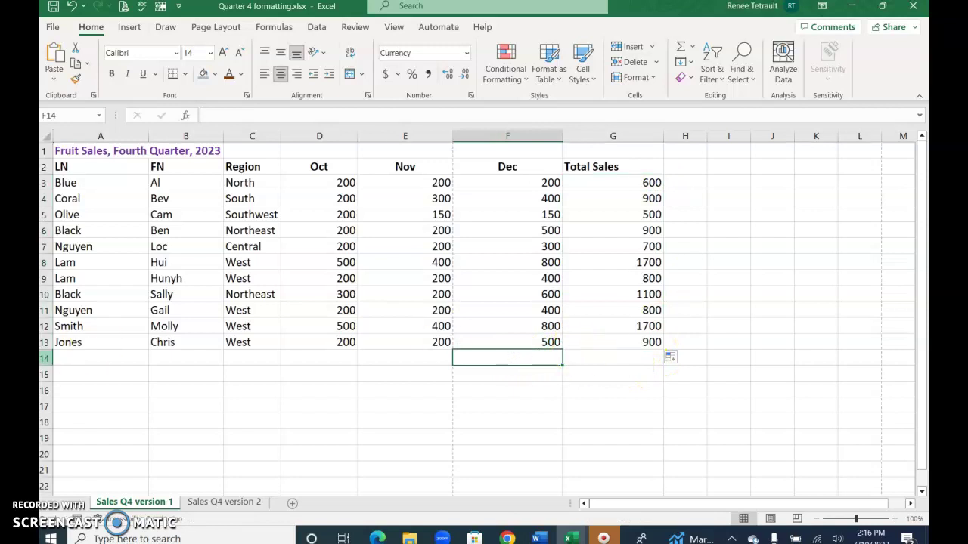
# - Label cell A14 'Total by Month'
pyautogui.click(77, 357)
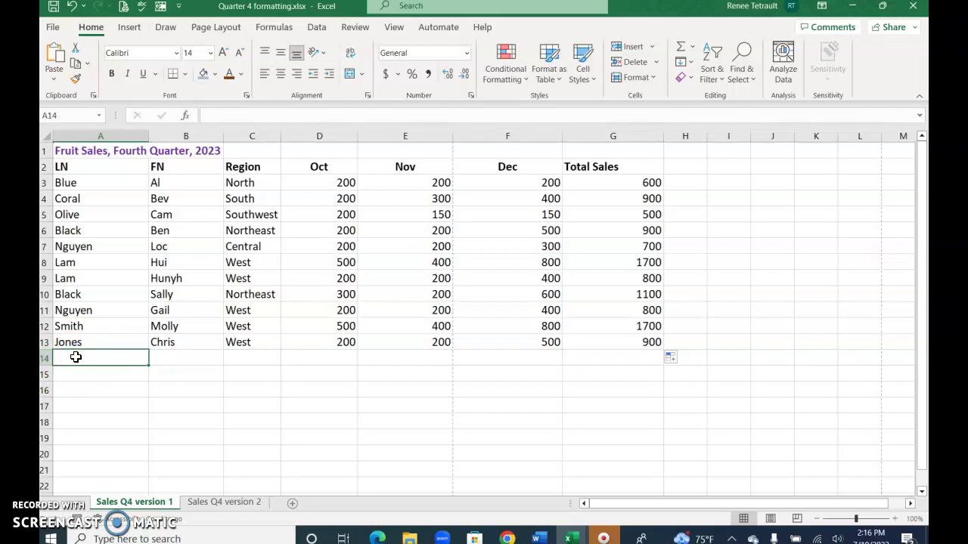
pyautogui.write('Total by Mo')
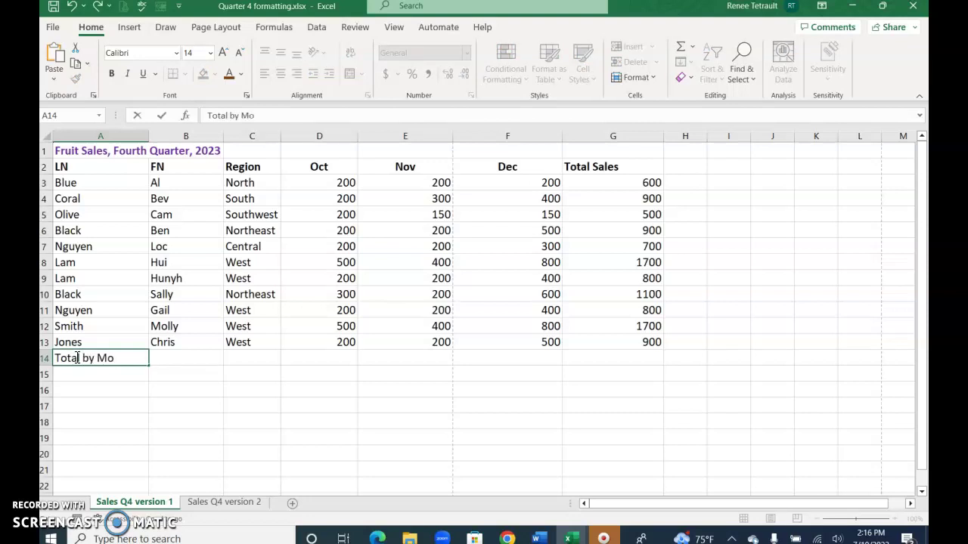
pyautogui.write('nth')
pyautogui.press('Return')
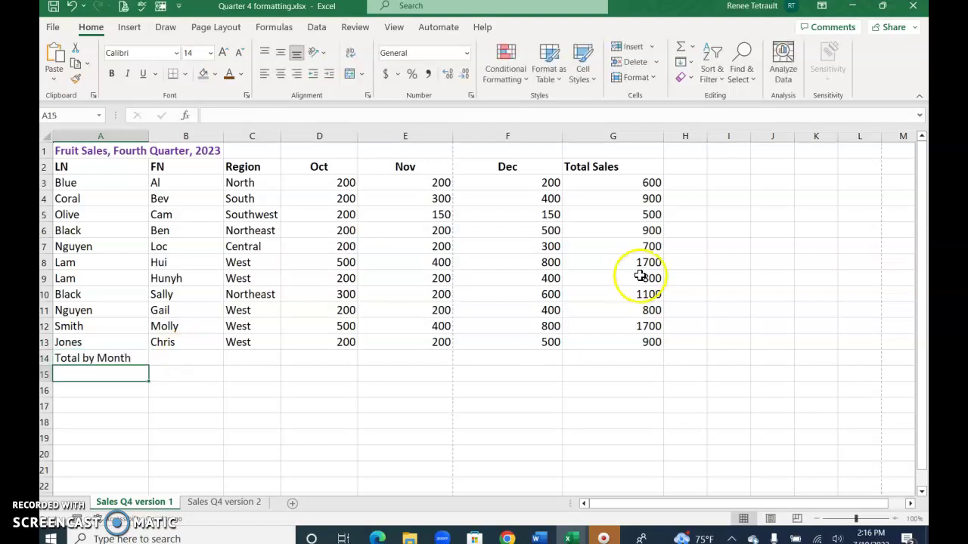
pyautogui.click(514, 359)
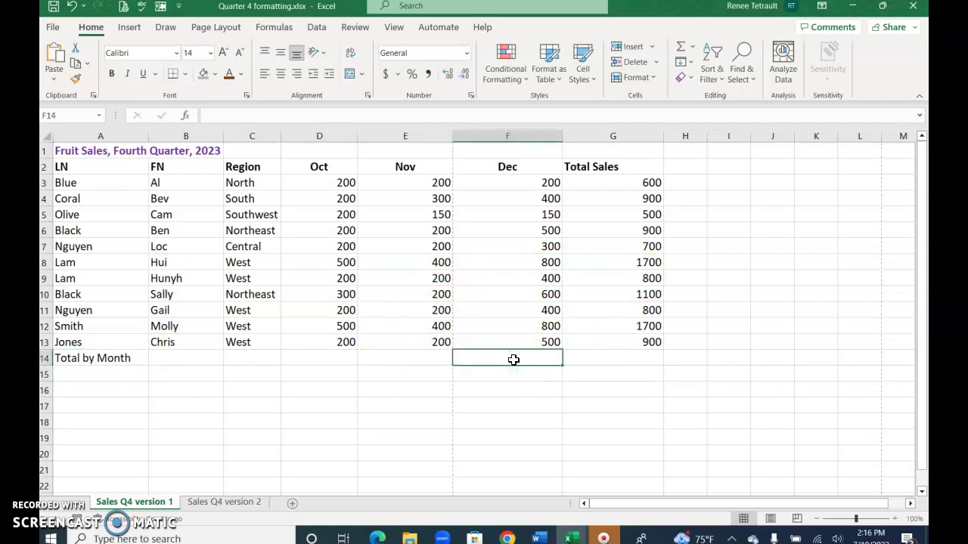
# - Total the Dec column in F14 with AutoSum, giving $5,050.00
pyautogui.click(682, 48)
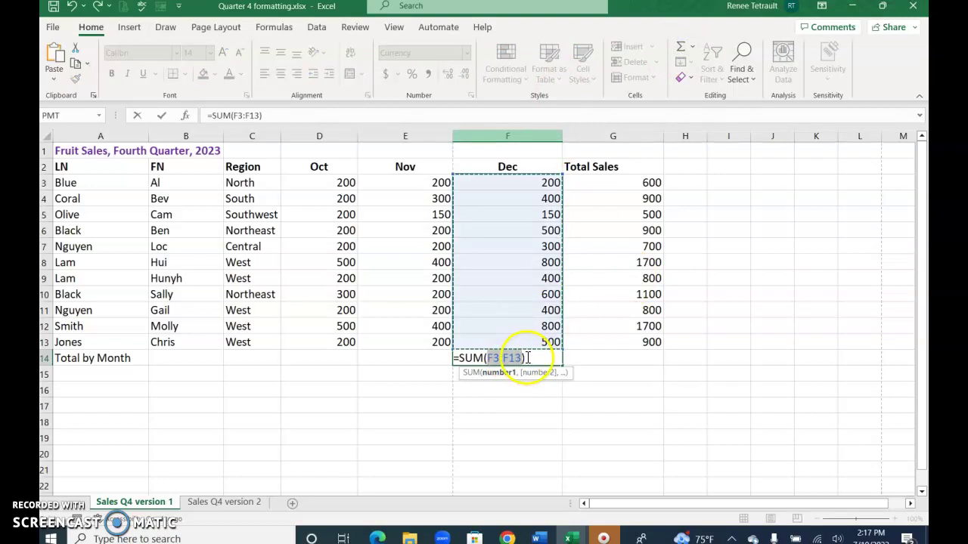
pyautogui.click(161, 117)
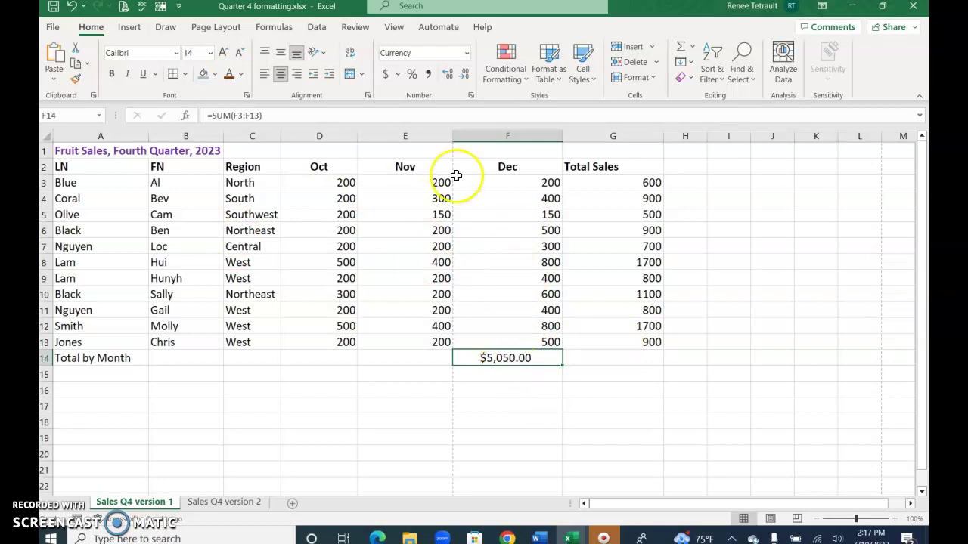
pyautogui.click(503, 200)
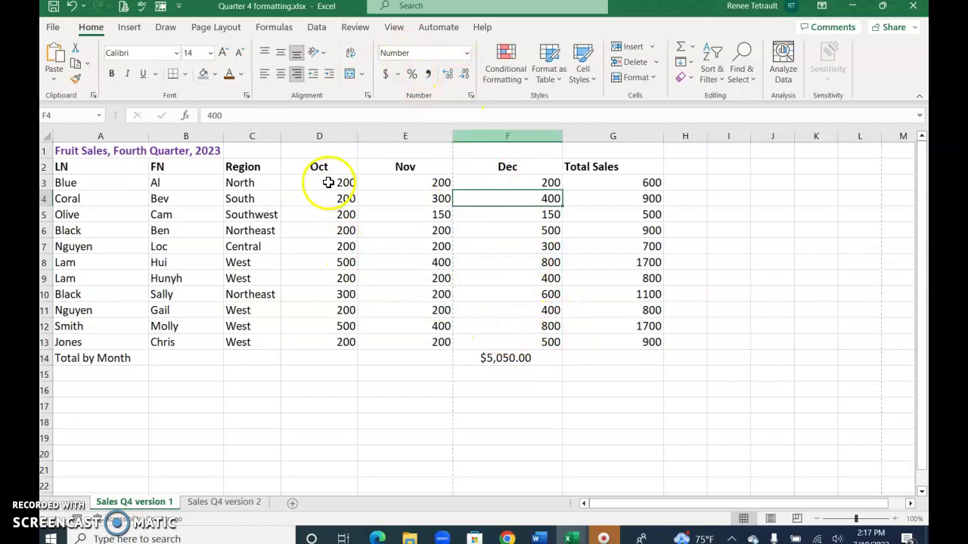
# - Apply Accounting Number Format to the sales figures in D3:G14
pyautogui.moveTo(328, 182); pyautogui.dragTo(607, 363)
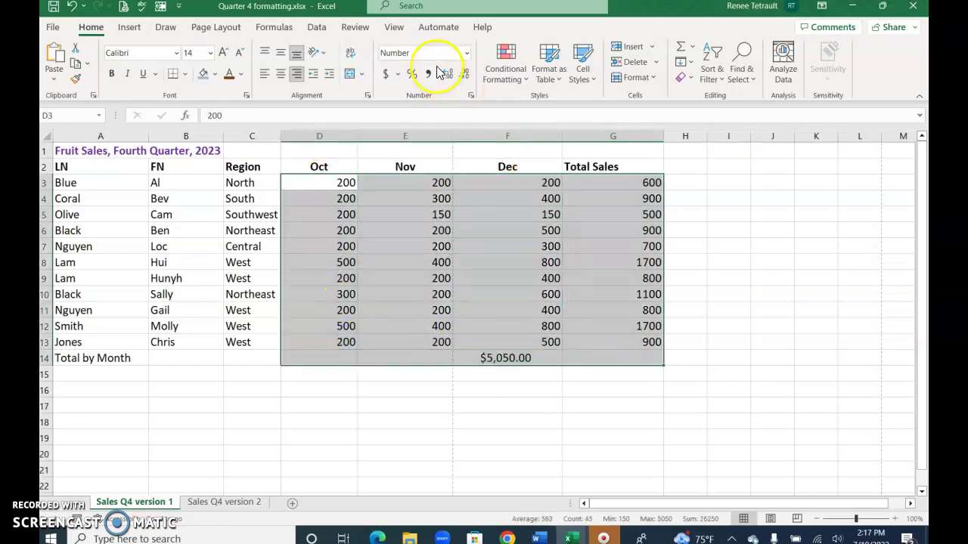
pyautogui.click(384, 75)
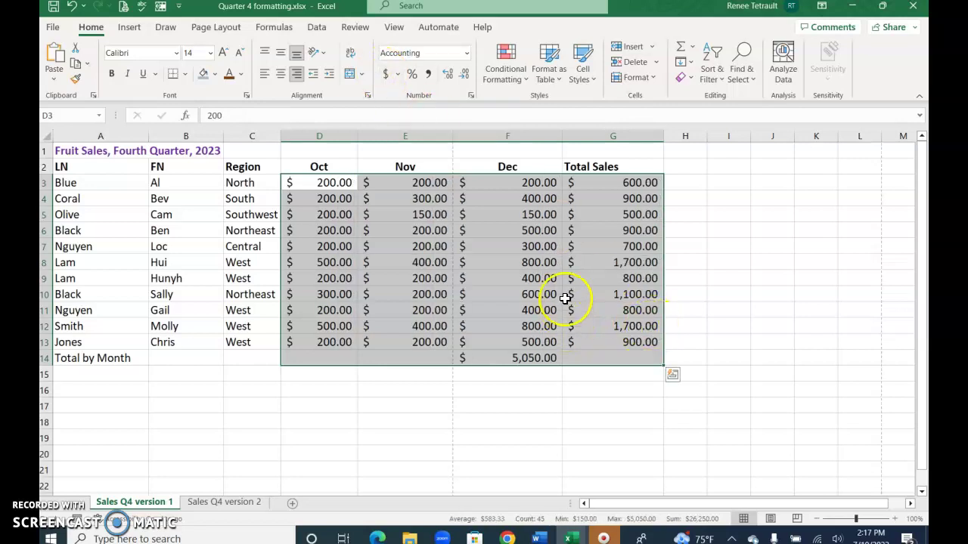
pyautogui.click(549, 316)
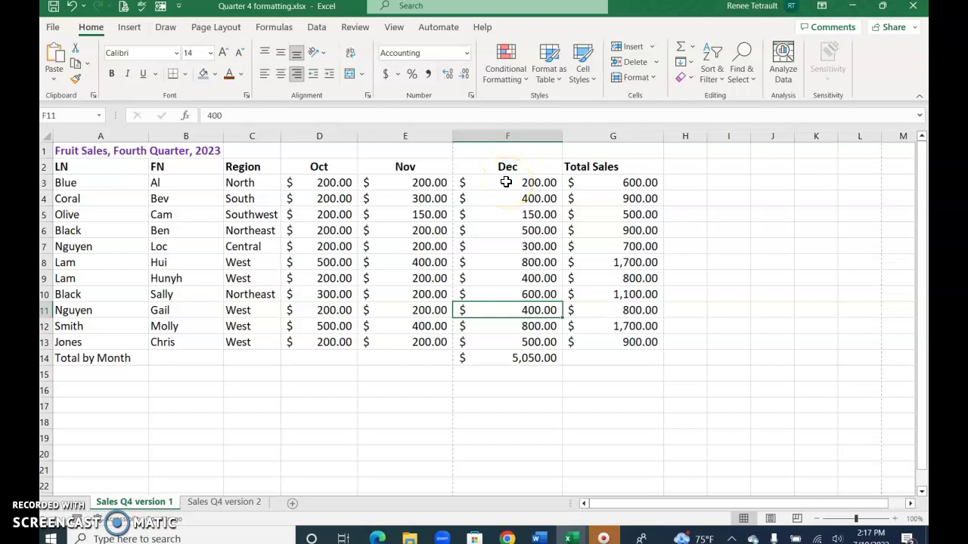
# - Name the Dec figures F3:F13 'DECSales' and test the name from the Name Box list
pyautogui.moveTo(506, 182); pyautogui.dragTo(503, 339)
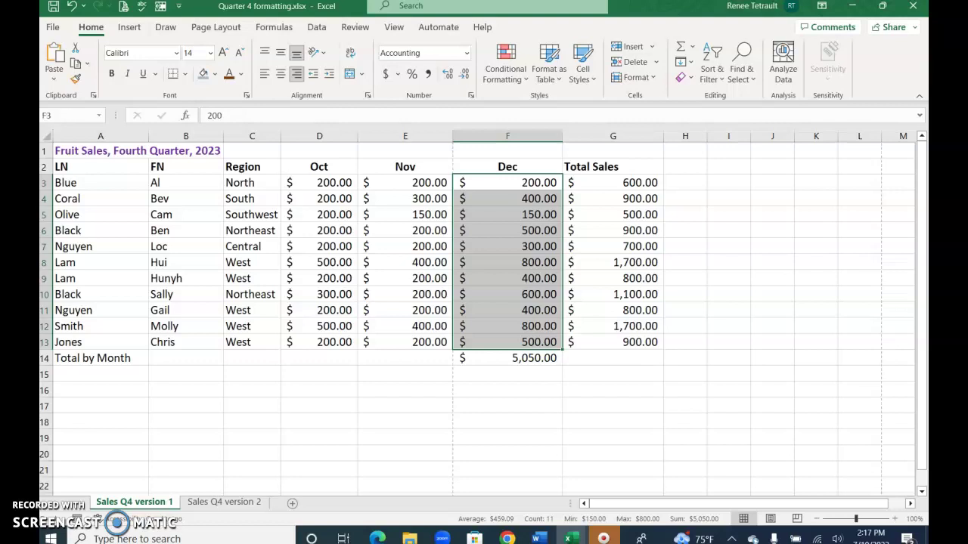
pyautogui.click(198, 421)
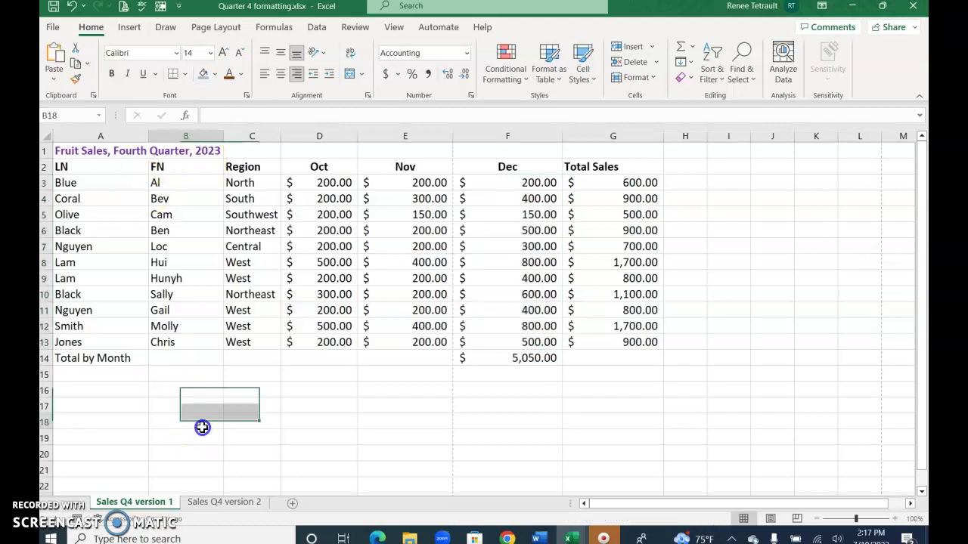
pyautogui.click(100, 115)
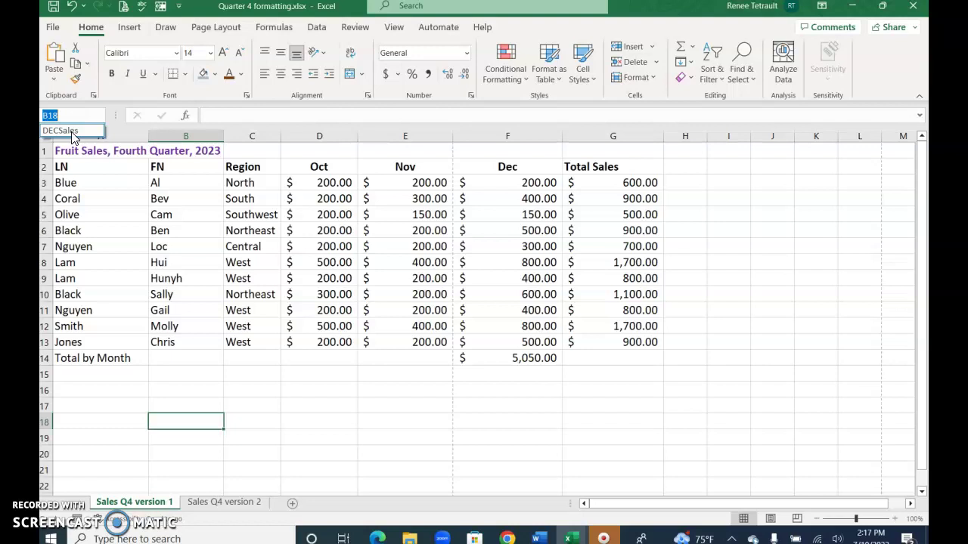
pyautogui.click(70, 132)
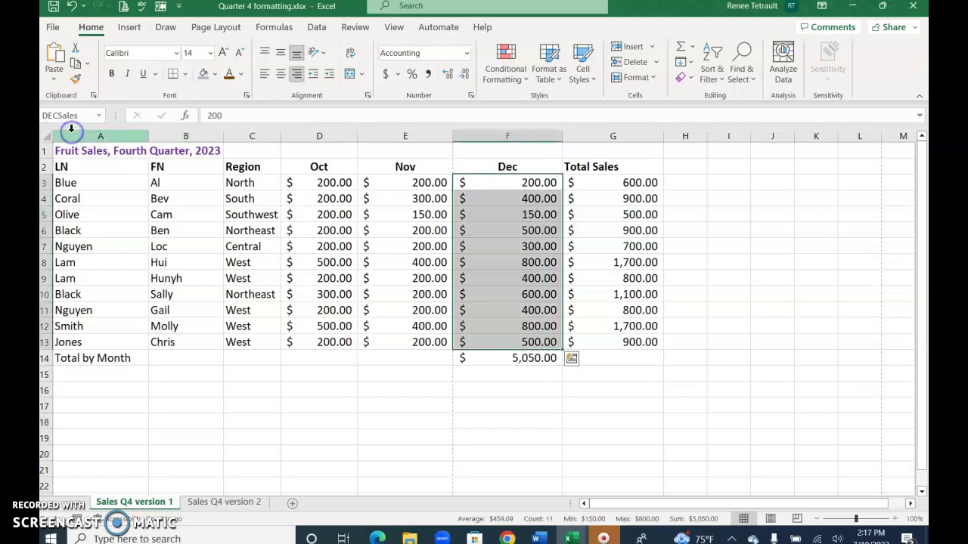
pyautogui.click(430, 426)
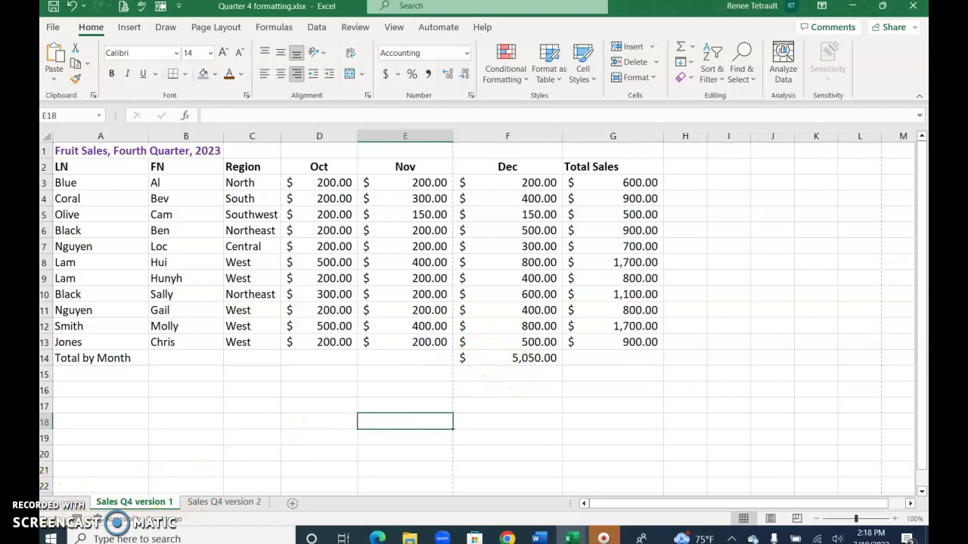
# - On the Formulas tab, inspect F14's formula =SUM(F3:F13)
pyautogui.click(274, 26)
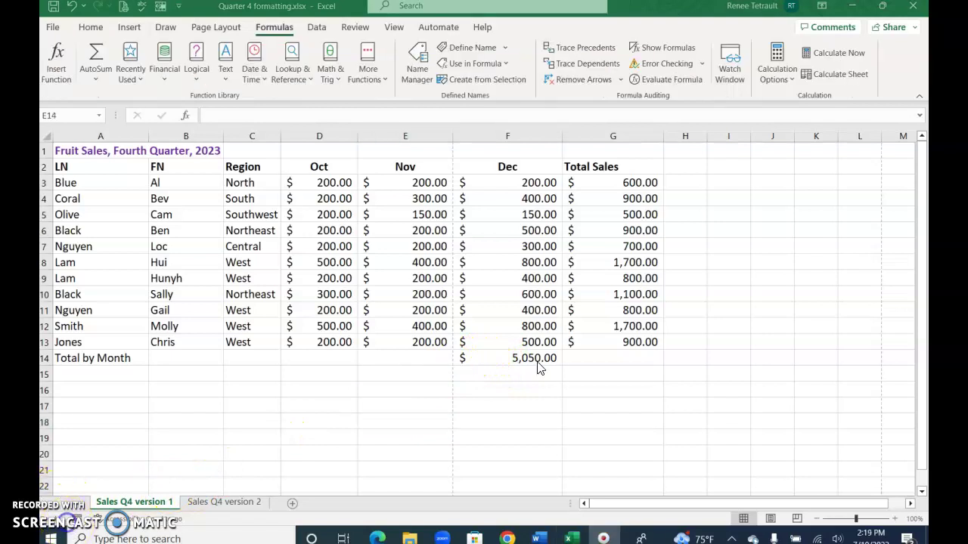
pyautogui.click(404, 358)
pyautogui.click(534, 358)
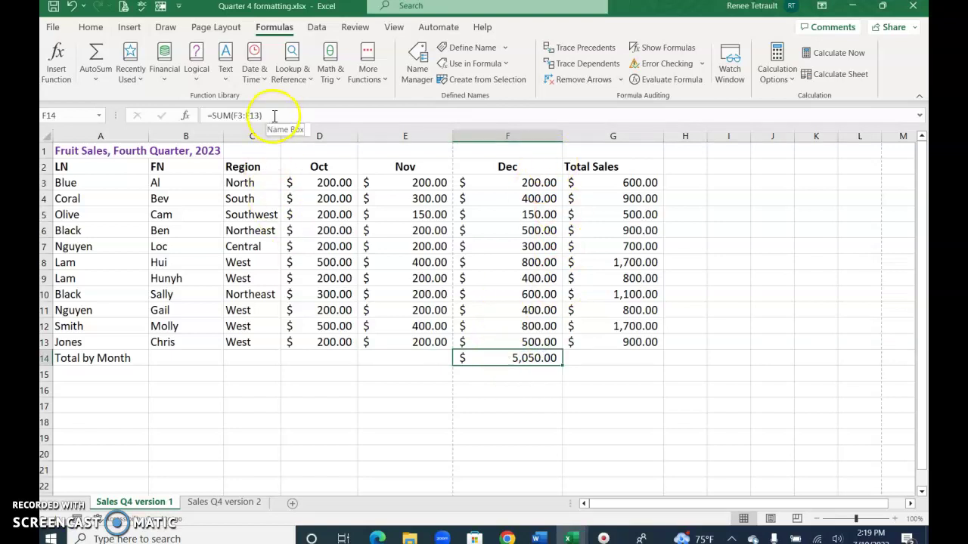
pyautogui.click(192, 409)
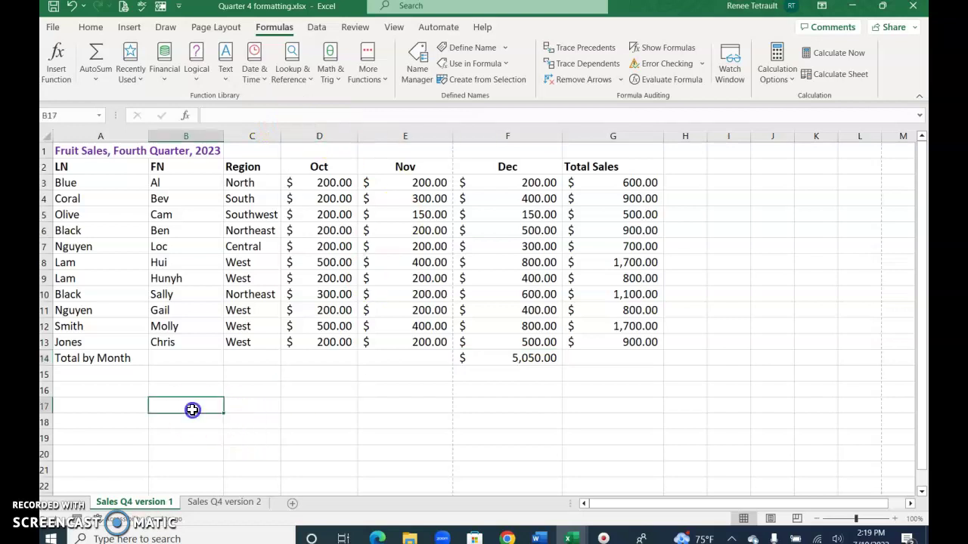
pyautogui.click(754, 452)
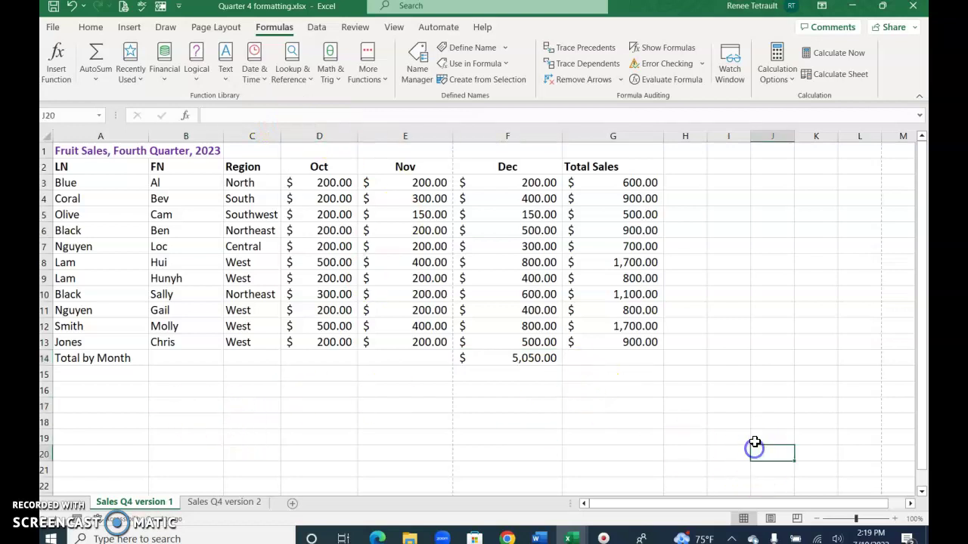
# - Verify that choosing DECSales from the Name Box selects F3:F13
pyautogui.click(99, 119)
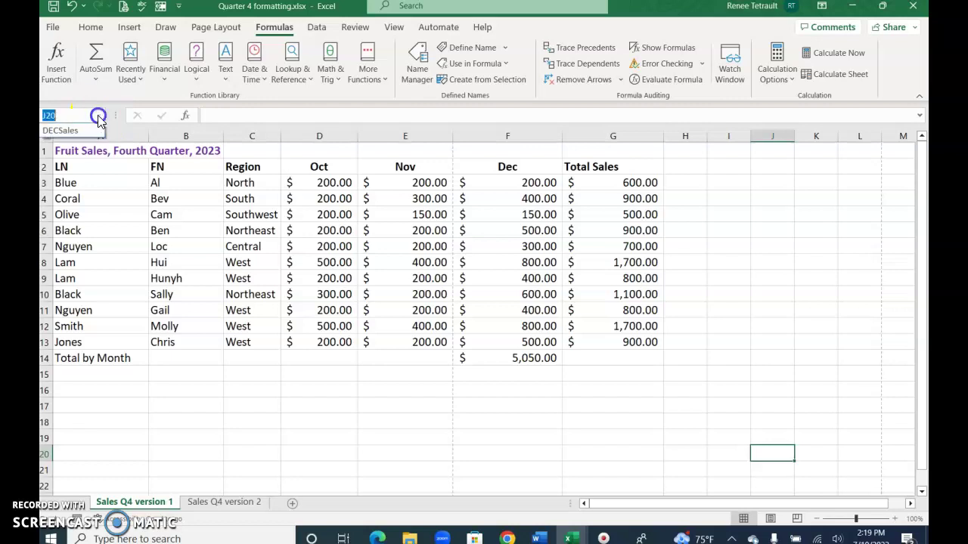
pyautogui.click(73, 131)
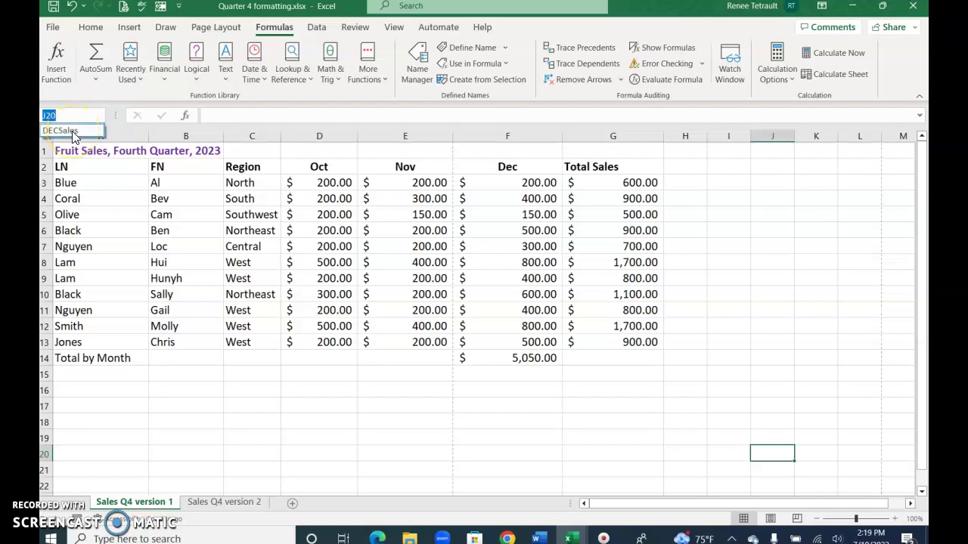
pyautogui.click(72, 132)
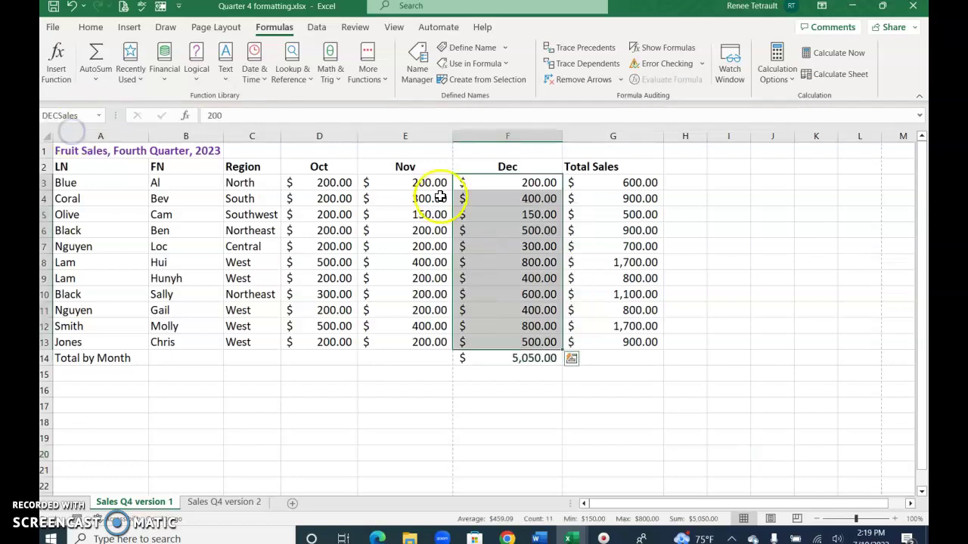
pyautogui.click(513, 454)
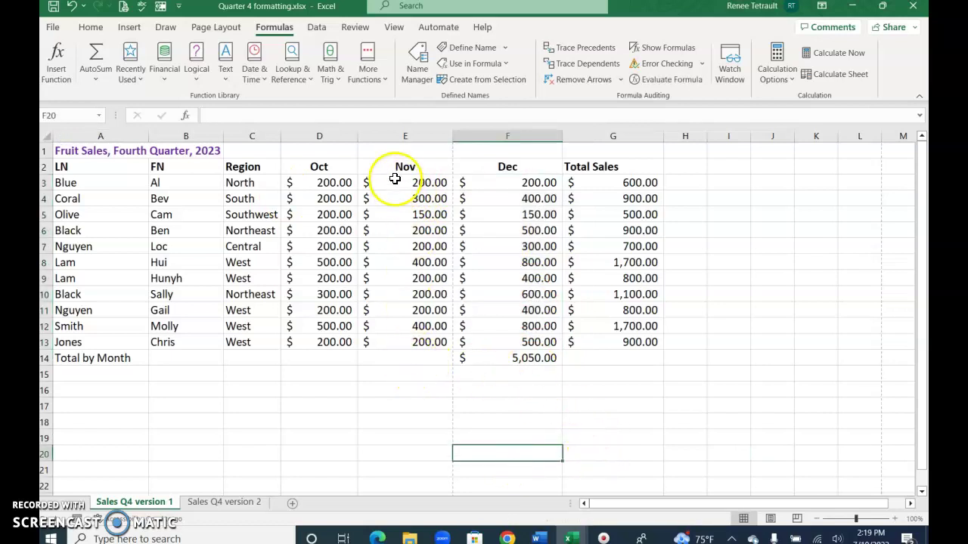
# - AutoSum the NOVSales range into E14, giving =SUM(NOVSales) at $2,650.00
pyautogui.moveTo(397, 182); pyautogui.dragTo(402, 340)
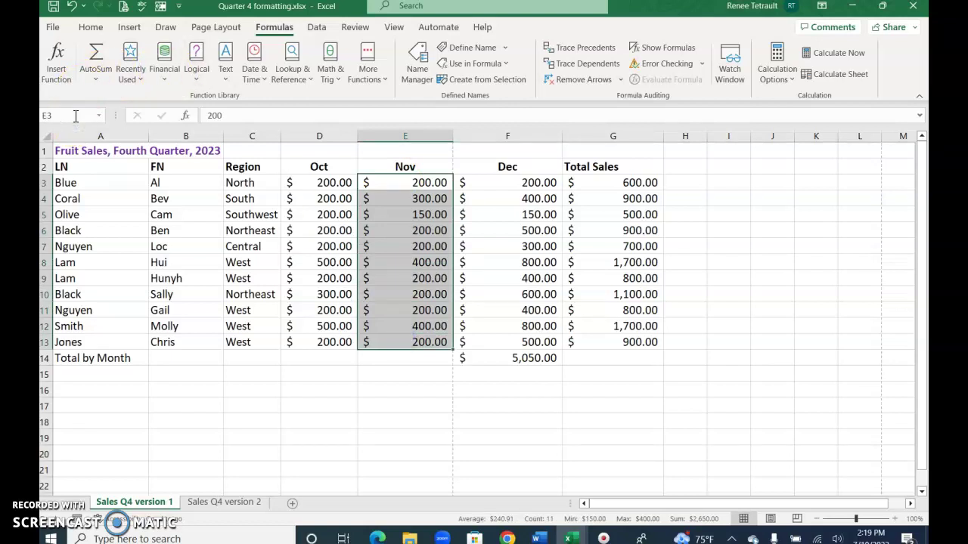
pyautogui.click(268, 455)
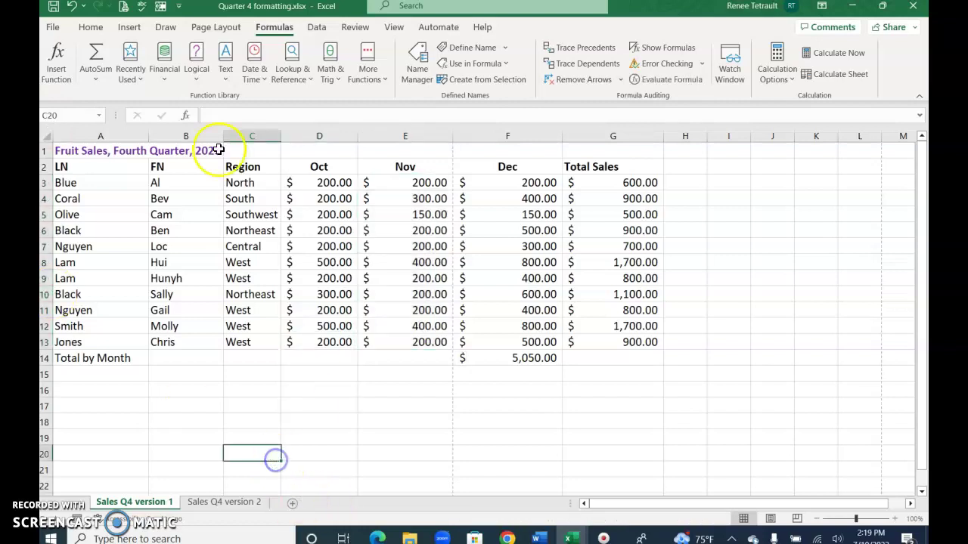
pyautogui.click(98, 115)
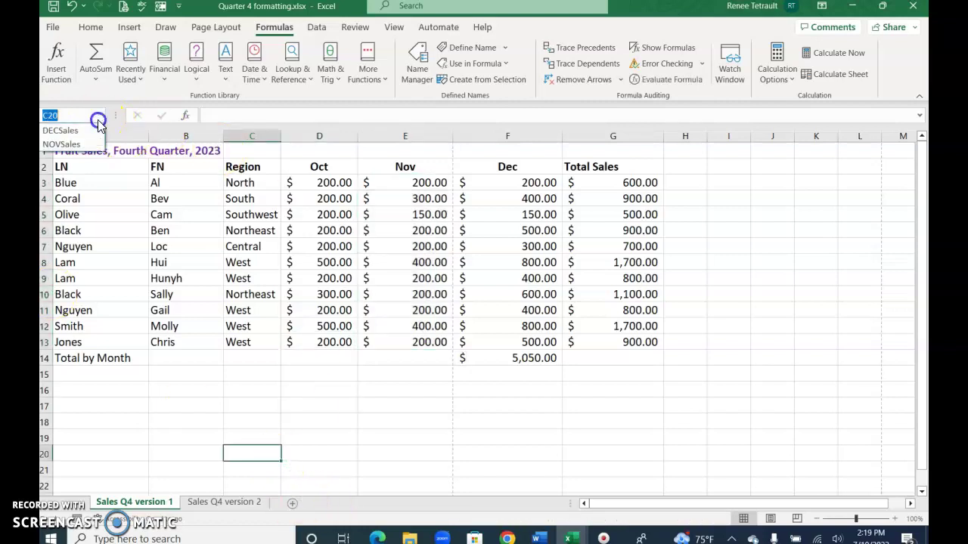
pyautogui.click(66, 144)
pyautogui.click(426, 361)
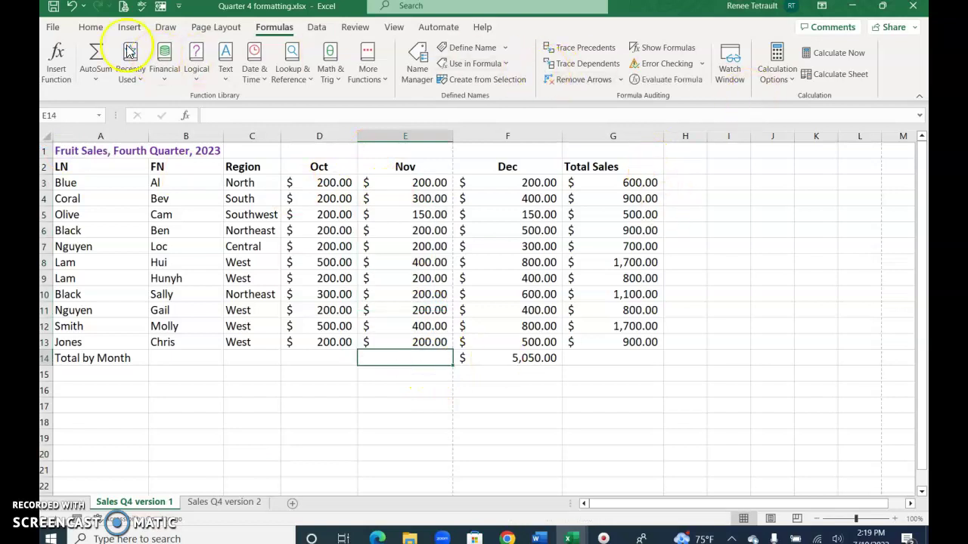
pyautogui.click(90, 28)
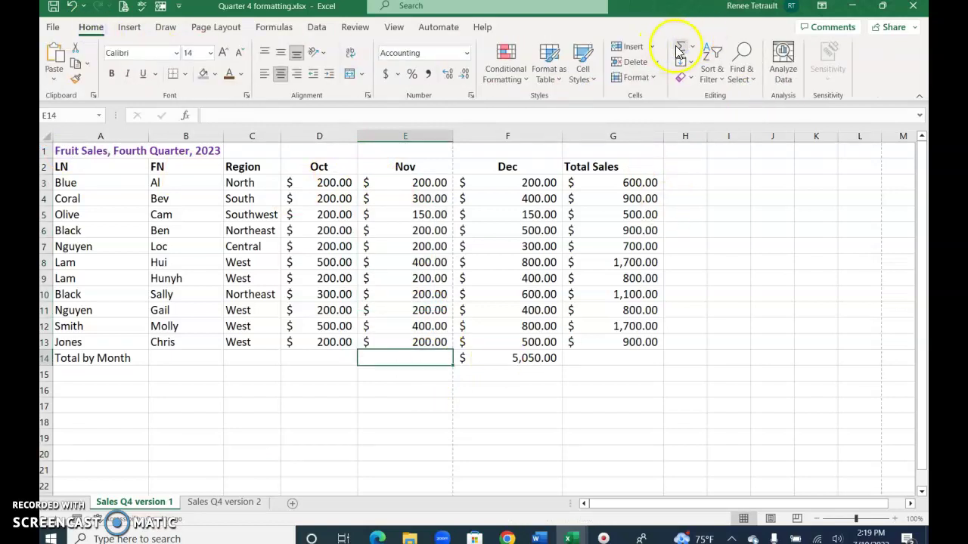
pyautogui.click(680, 52)
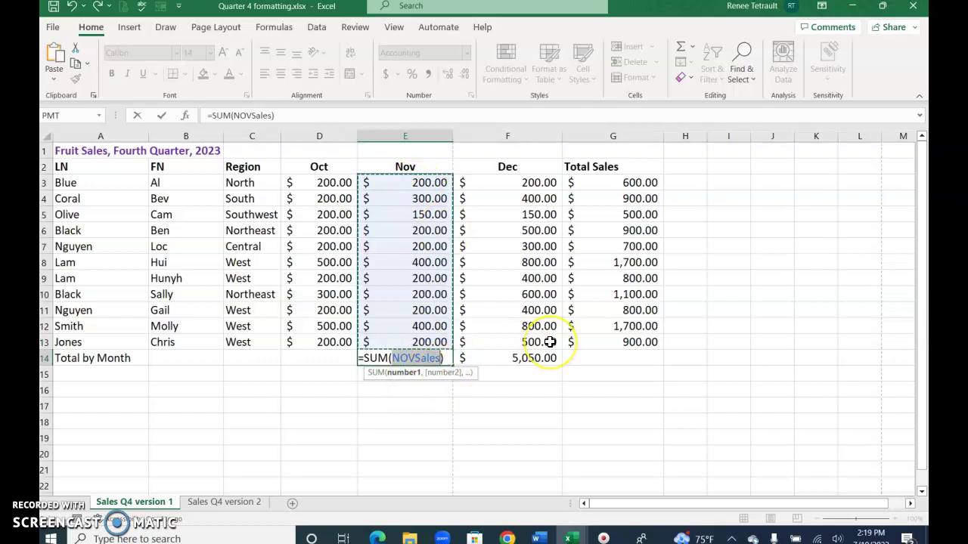
pyautogui.press('Return')
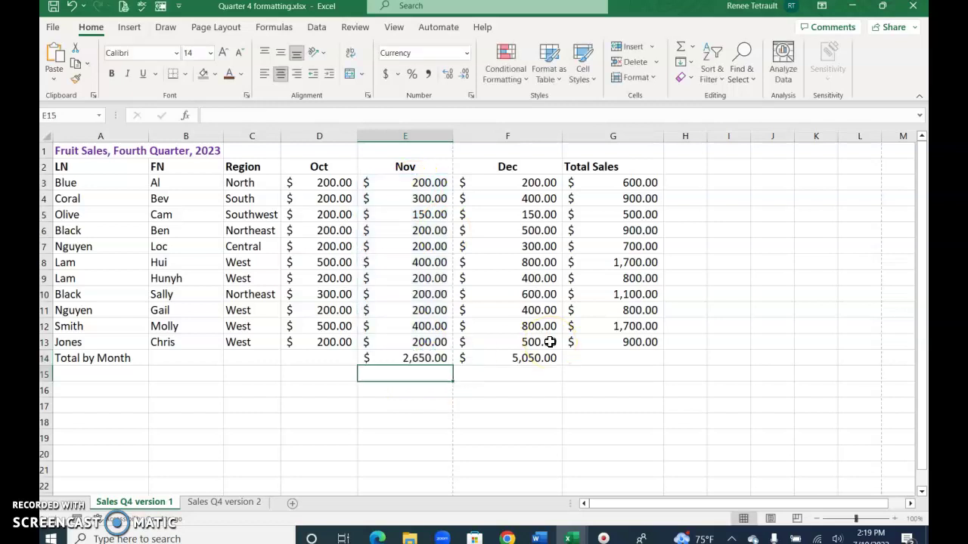
# - Delete the Nov total formula accidentally copied into D14
pyautogui.click(427, 359)
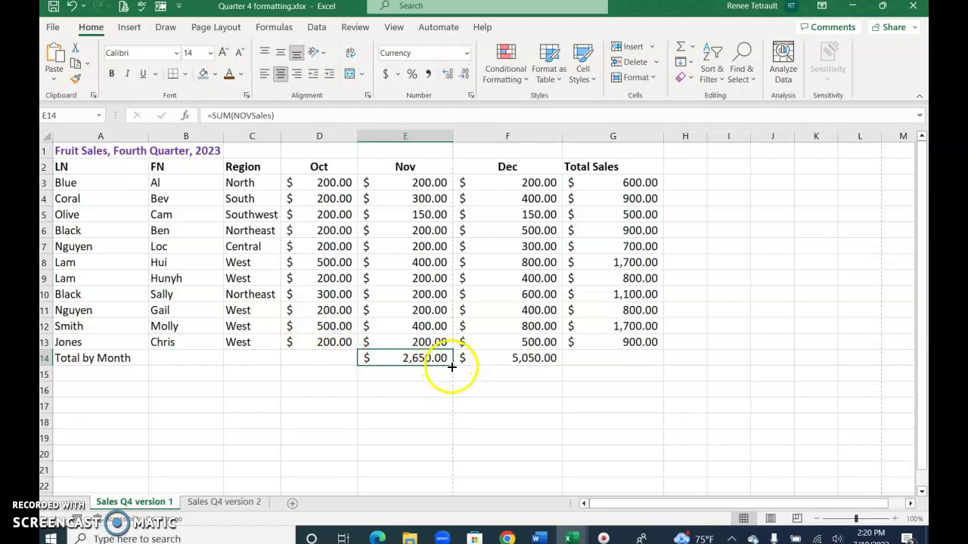
pyautogui.moveTo(453, 366); pyautogui.dragTo(301, 362)
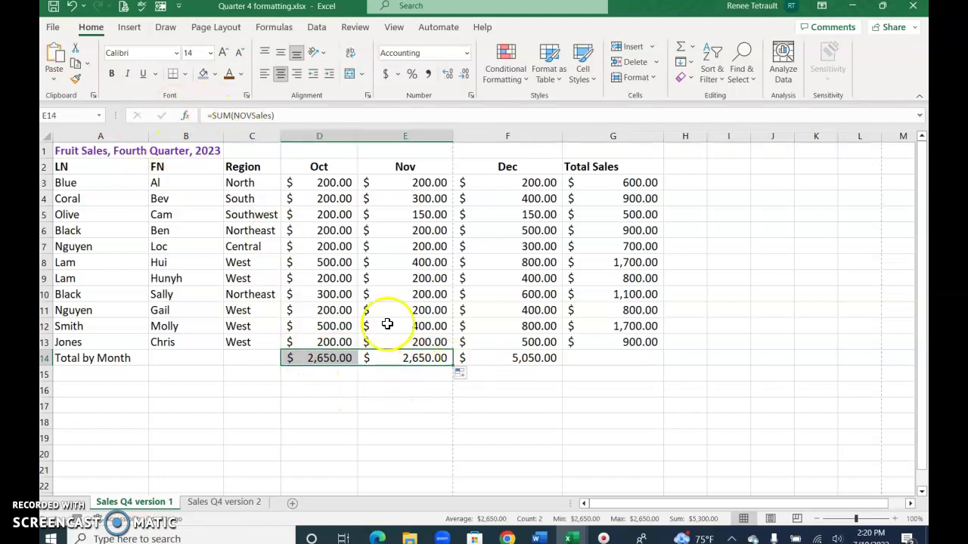
pyautogui.click(406, 357)
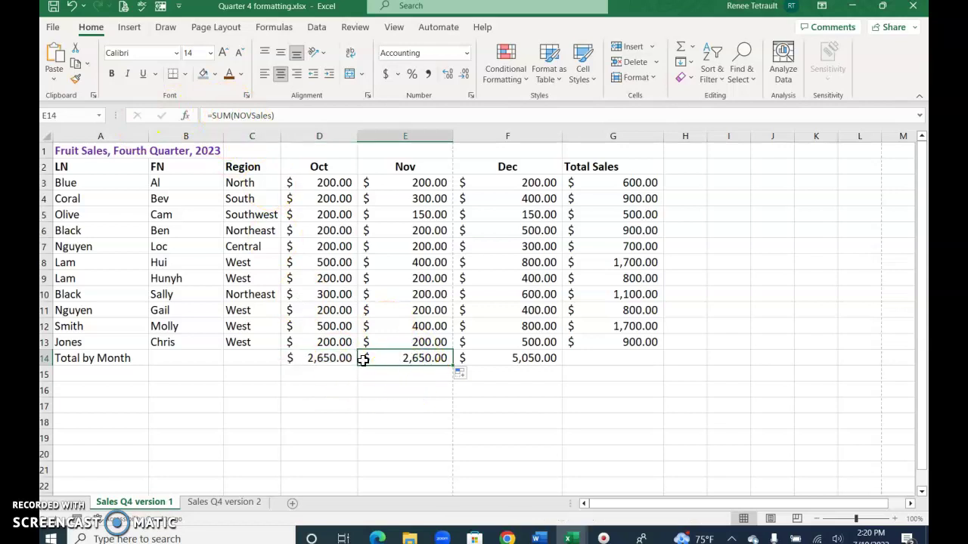
pyautogui.click(336, 360)
pyautogui.press('Delete')
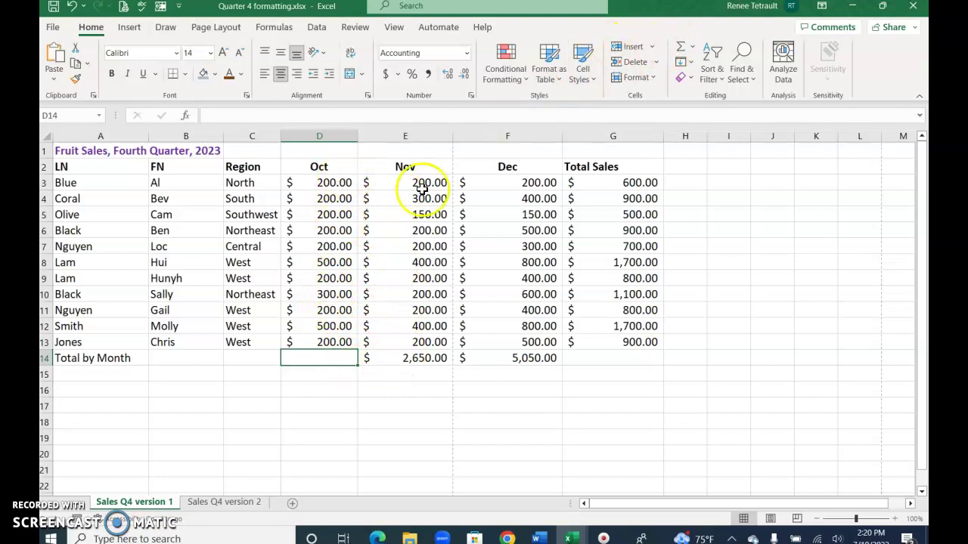
# - Total the Oct column in D14 ($2,900.00) and name D3:D13 'OCTSales'
pyautogui.click(680, 51)
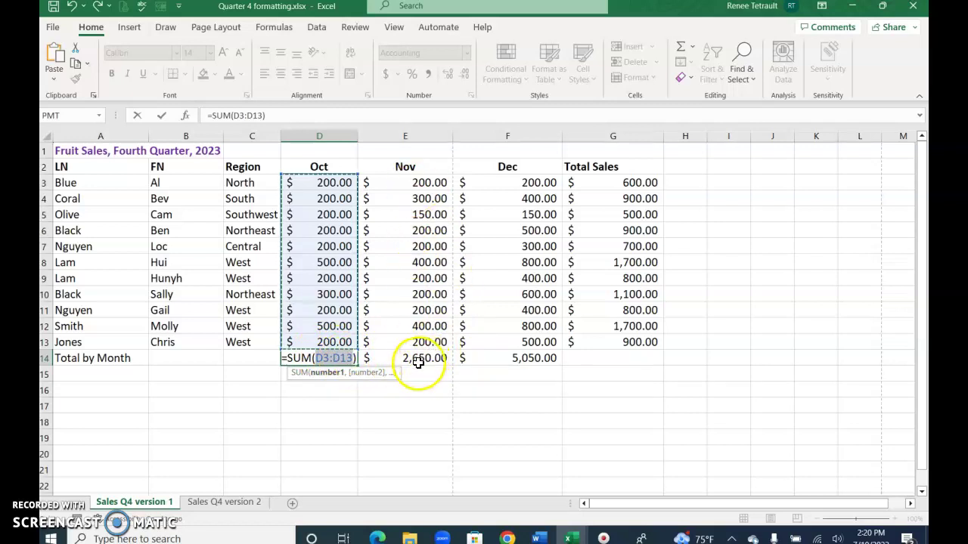
pyautogui.press('Return')
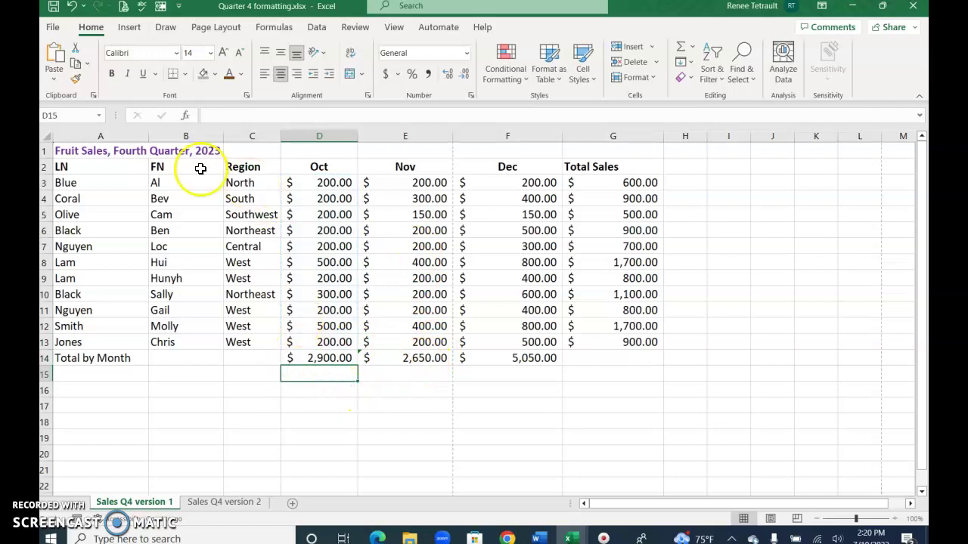
pyautogui.moveTo(305, 189); pyautogui.dragTo(315, 340)
pyautogui.click(99, 118)
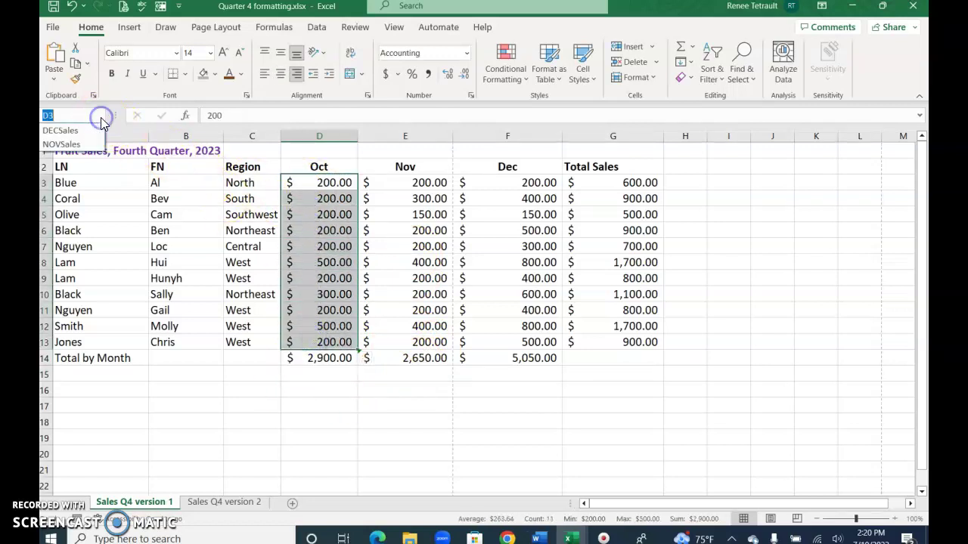
pyautogui.write('OCTSales')
pyautogui.press('Return')
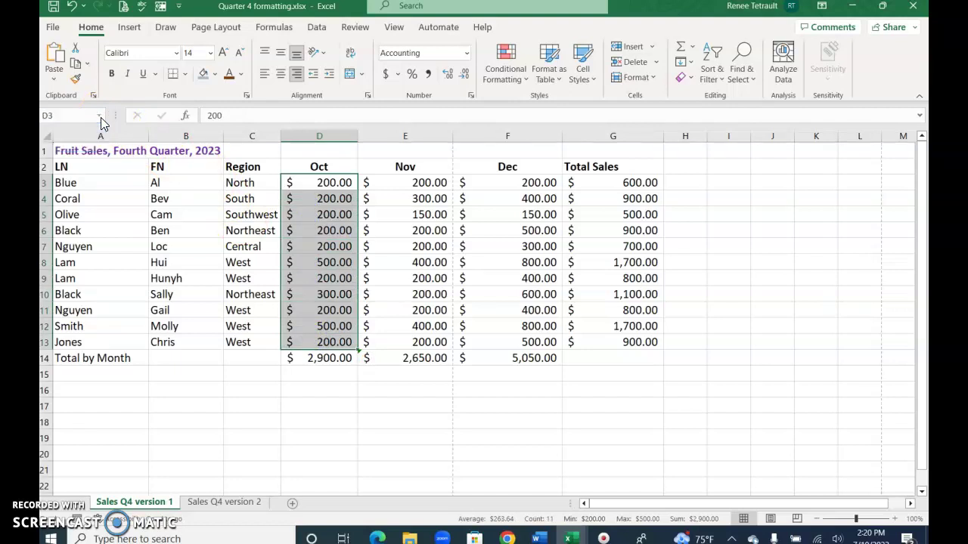
# - Compare the D14, E14 and F14 total formulas and check the NOVSales range
pyautogui.click(523, 358)
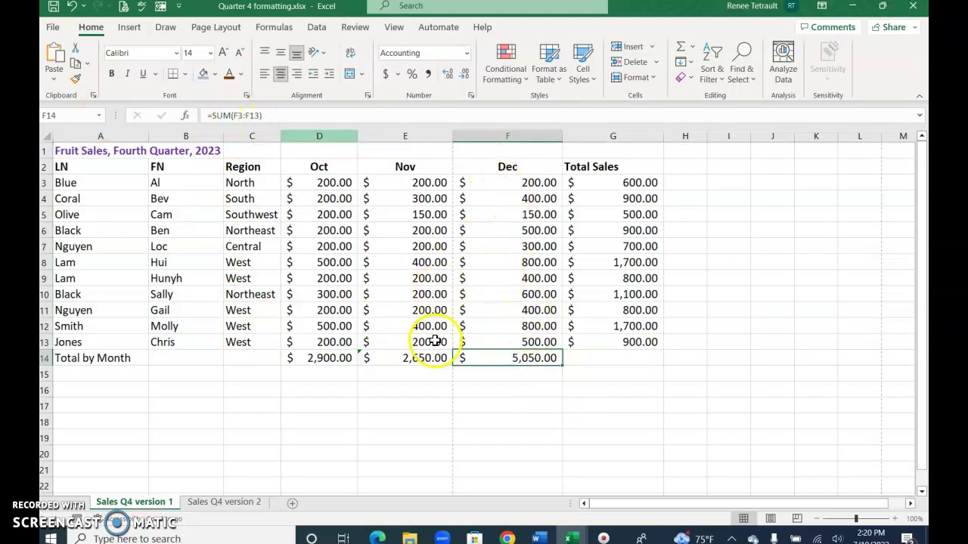
pyautogui.click(344, 361)
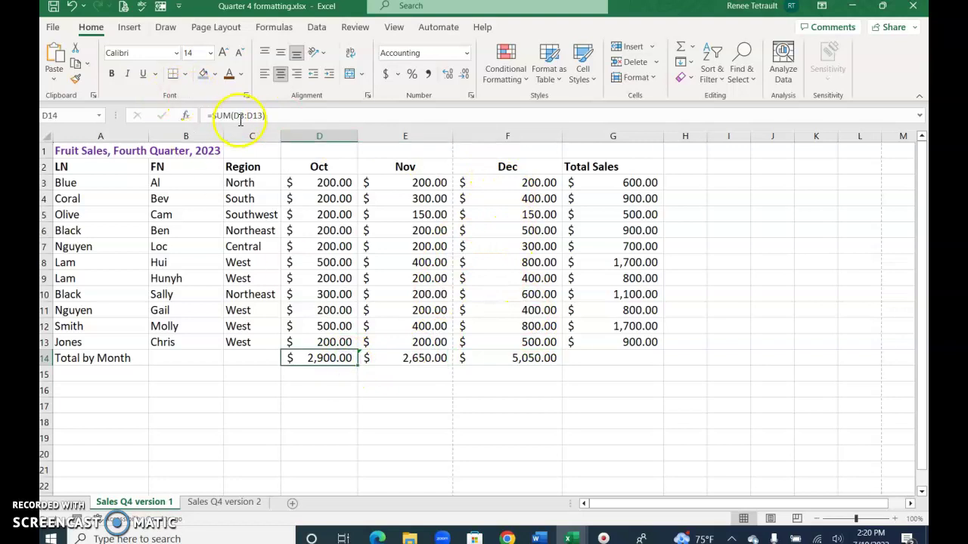
pyautogui.click(420, 360)
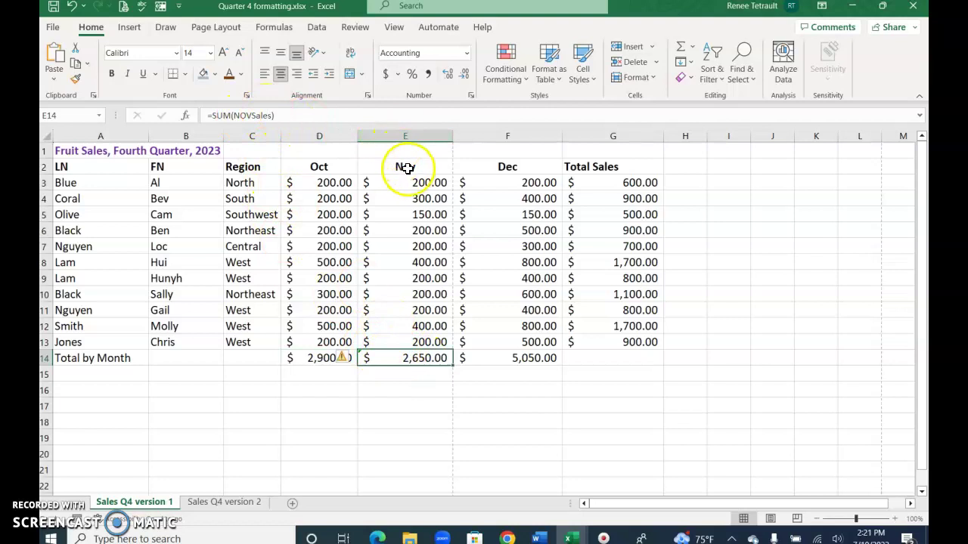
pyautogui.click(432, 415)
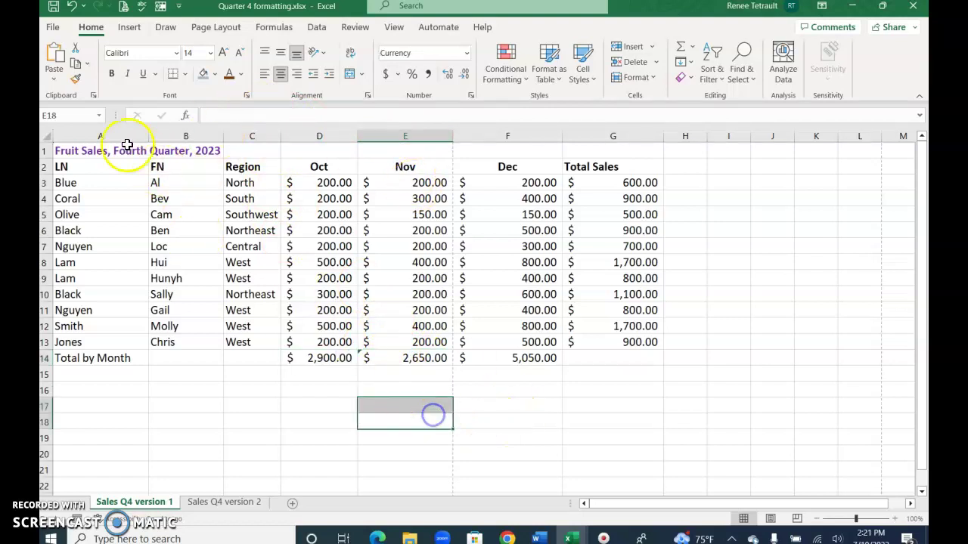
pyautogui.click(205, 390)
pyautogui.click(99, 115)
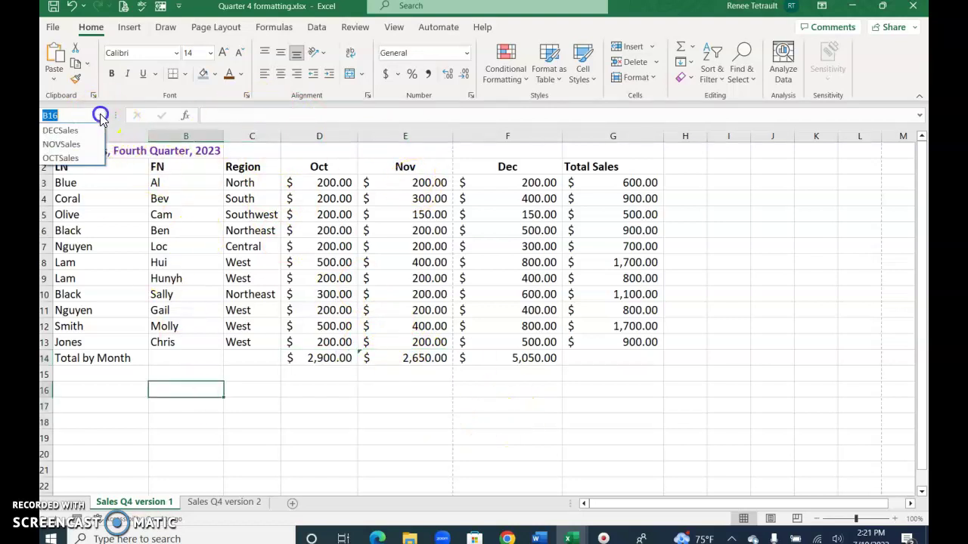
pyautogui.click(67, 143)
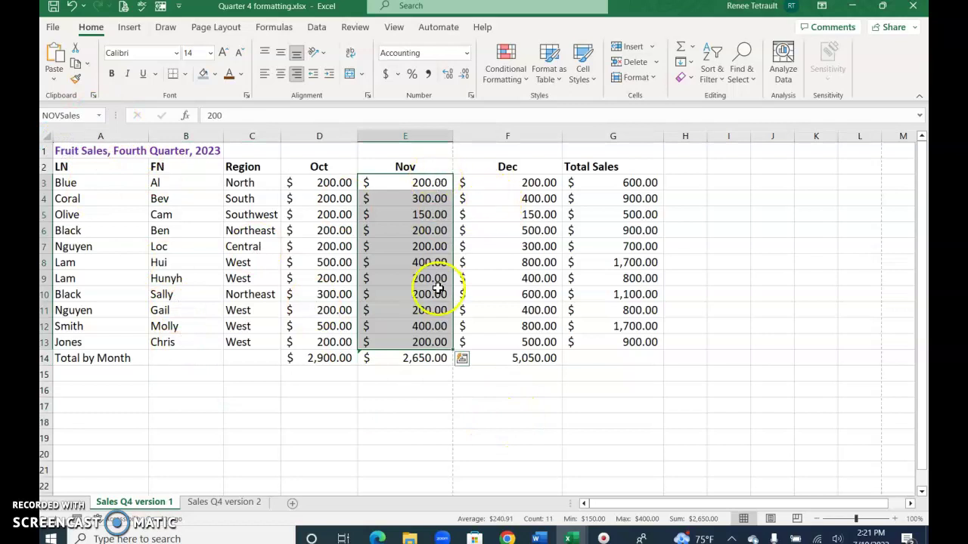
pyautogui.click(421, 409)
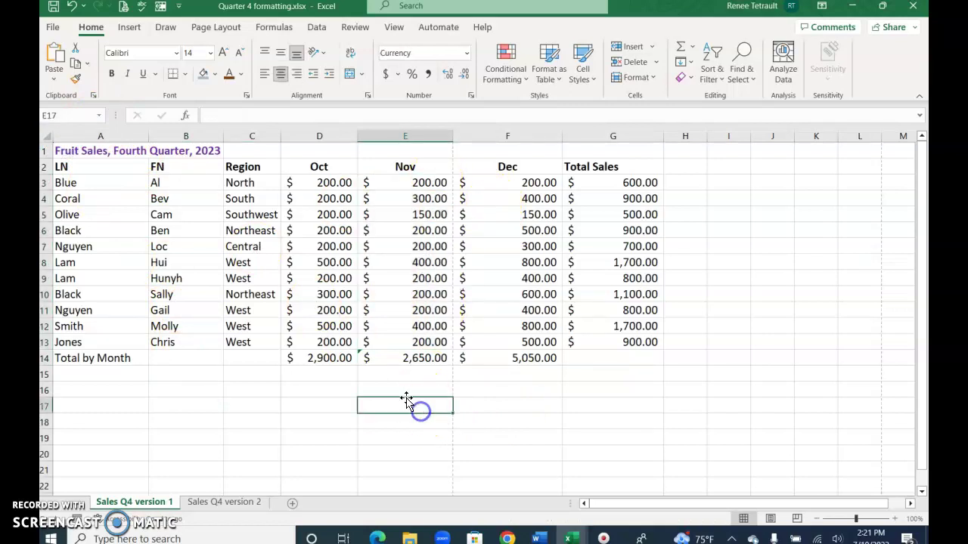
# - Ignore the inconsistent-formula warning on the Oct total in D14
pyautogui.click(364, 356)
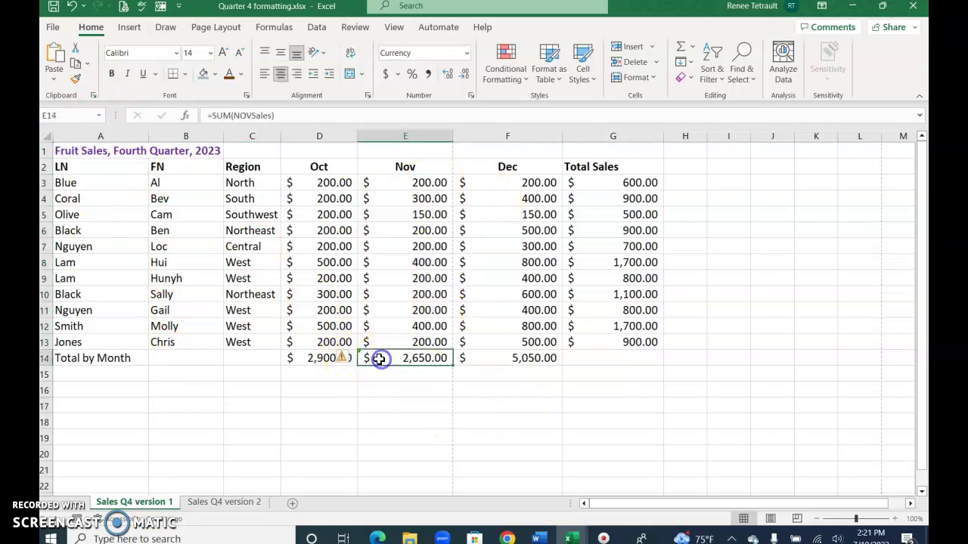
pyautogui.moveTo(341, 358)
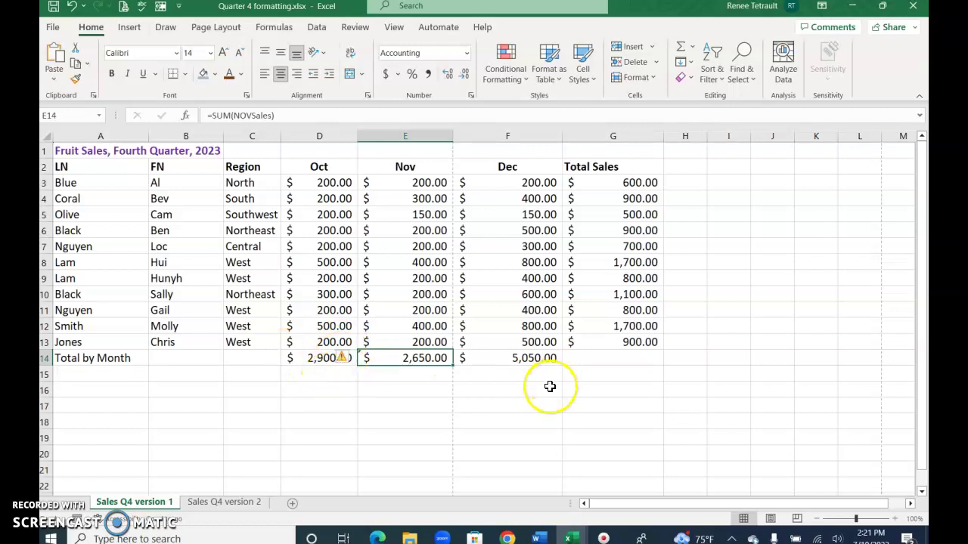
pyautogui.click(344, 359)
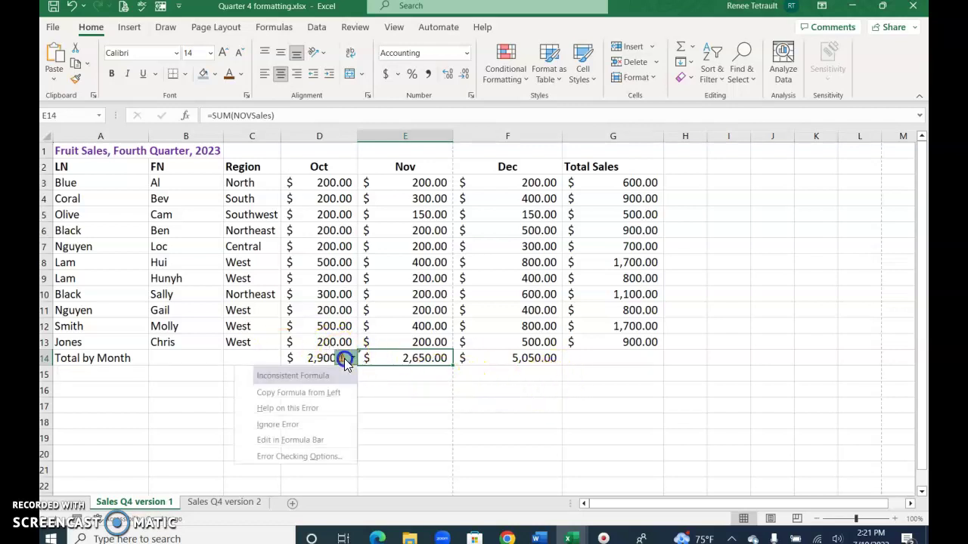
pyautogui.click(313, 424)
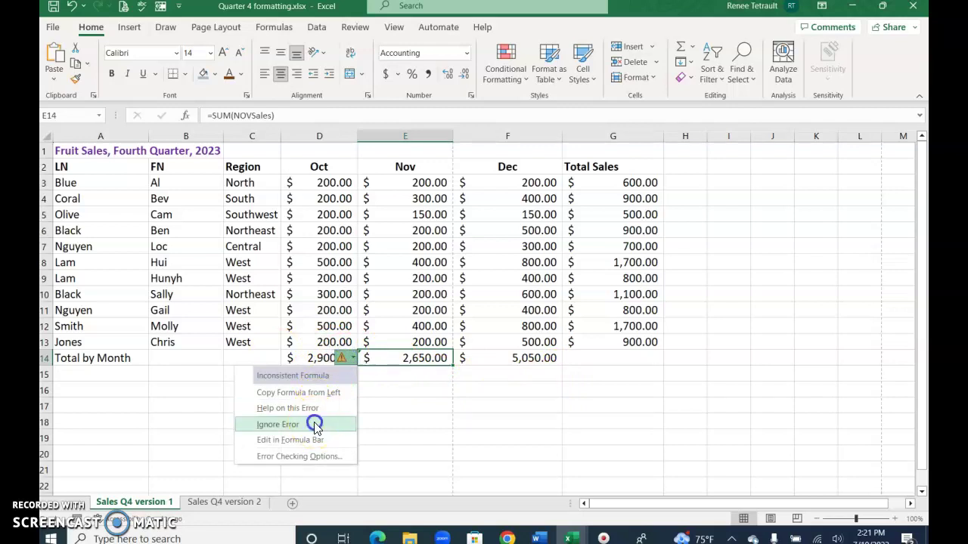
pyautogui.click(456, 433)
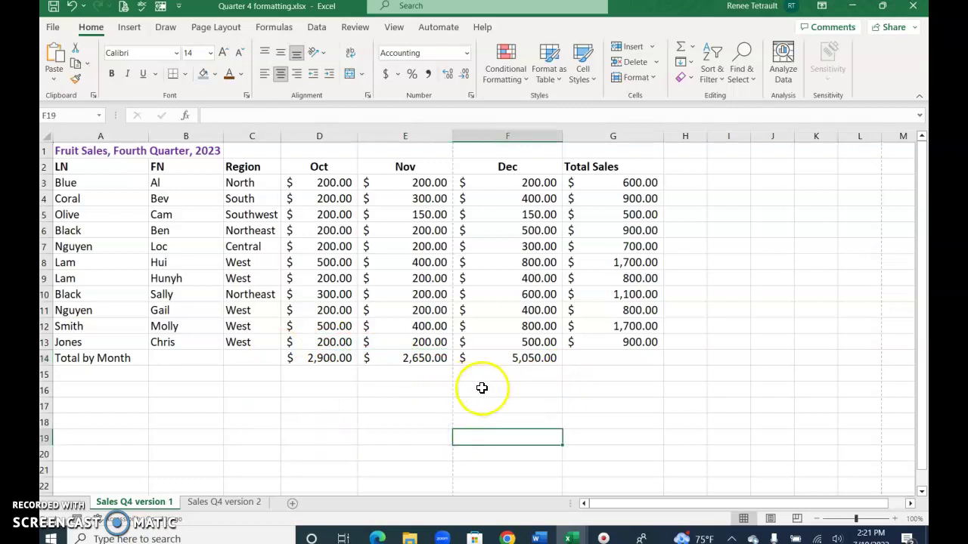
# - AutoSum G3:G13 into G14 for a $10,600.00 grand total
pyautogui.click(616, 355)
pyautogui.click(682, 48)
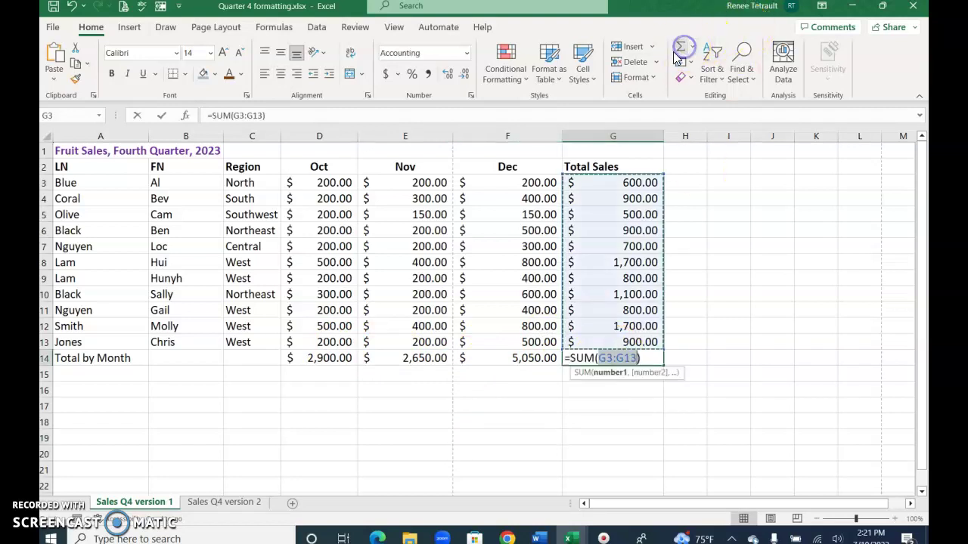
pyautogui.press('Return')
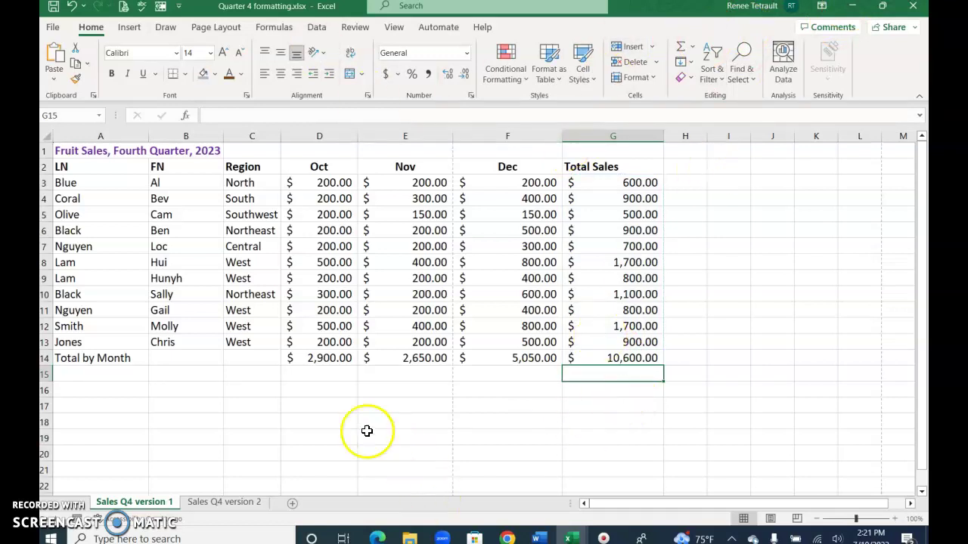
pyautogui.click(101, 116)
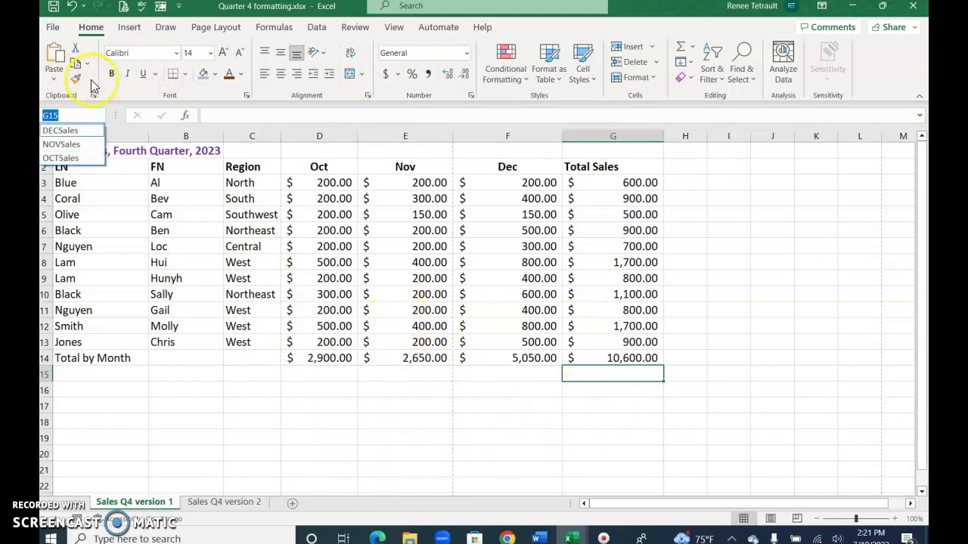
pyautogui.click(616, 517)
pyautogui.click(385, 404)
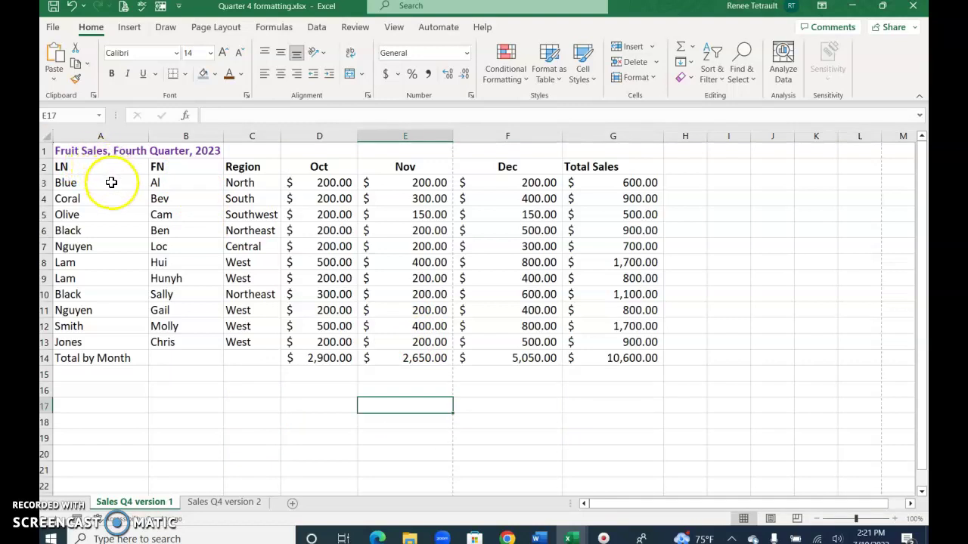
# - Select the A3:G13 data rows of Sales Q4 version 1 and bring up the Data tab's Sort tools
pyautogui.moveTo(112, 182); pyautogui.dragTo(635, 340)
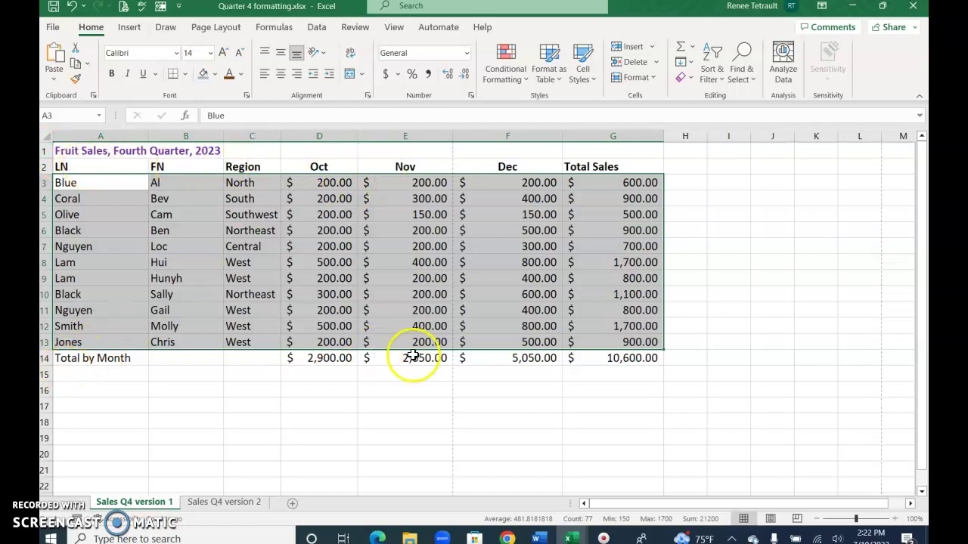
pyautogui.click(317, 29)
pyautogui.click(571, 74)
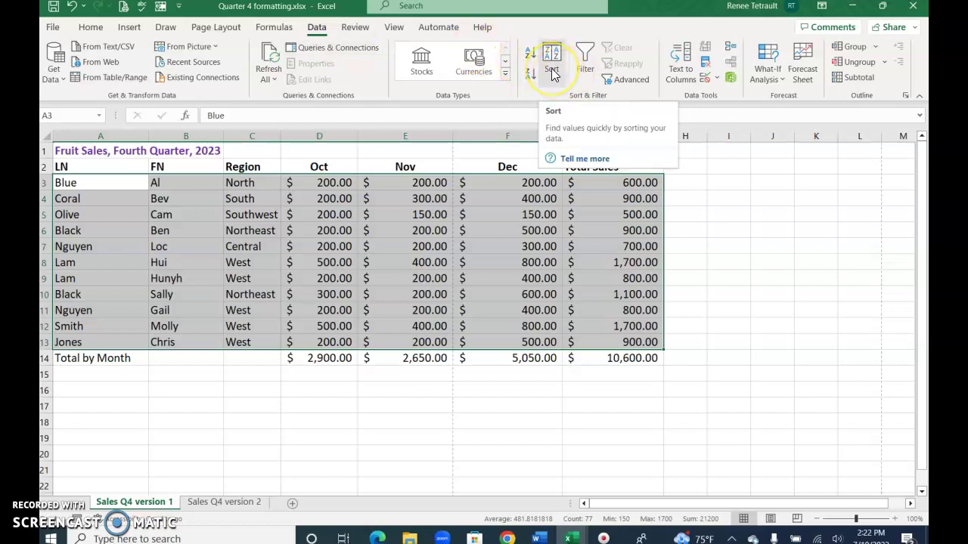
# - Sort the selected rows with three levels: Region, then LN, then FN
pyautogui.click(552, 73)
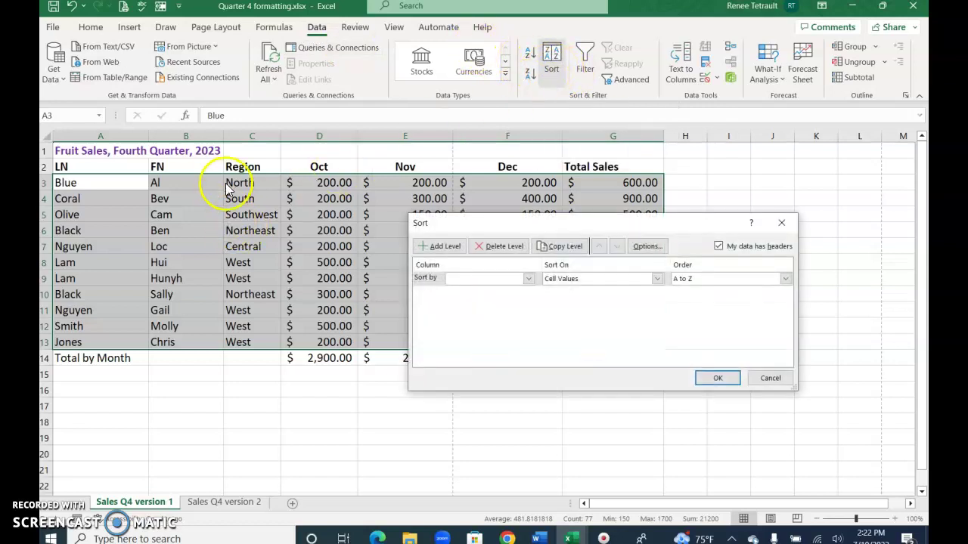
pyautogui.click(527, 280)
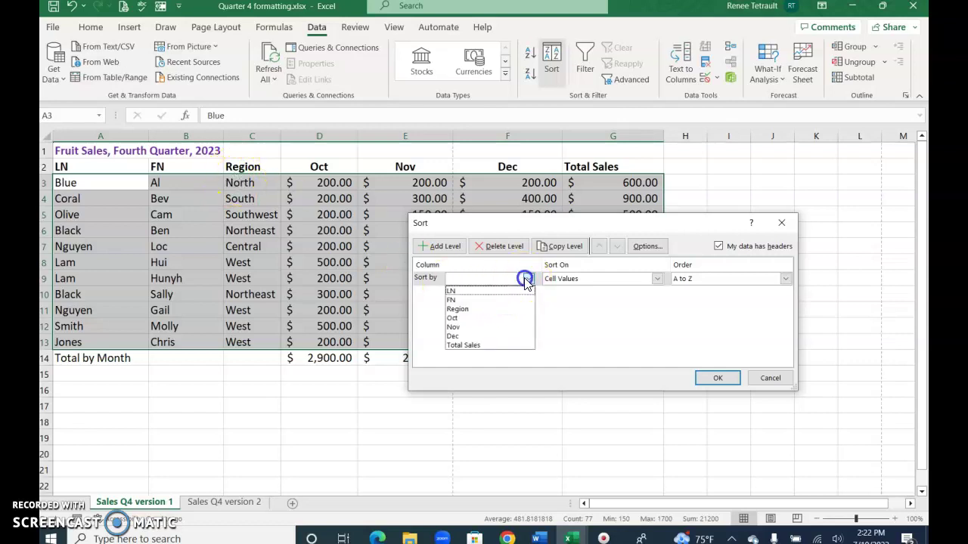
pyautogui.click(454, 310)
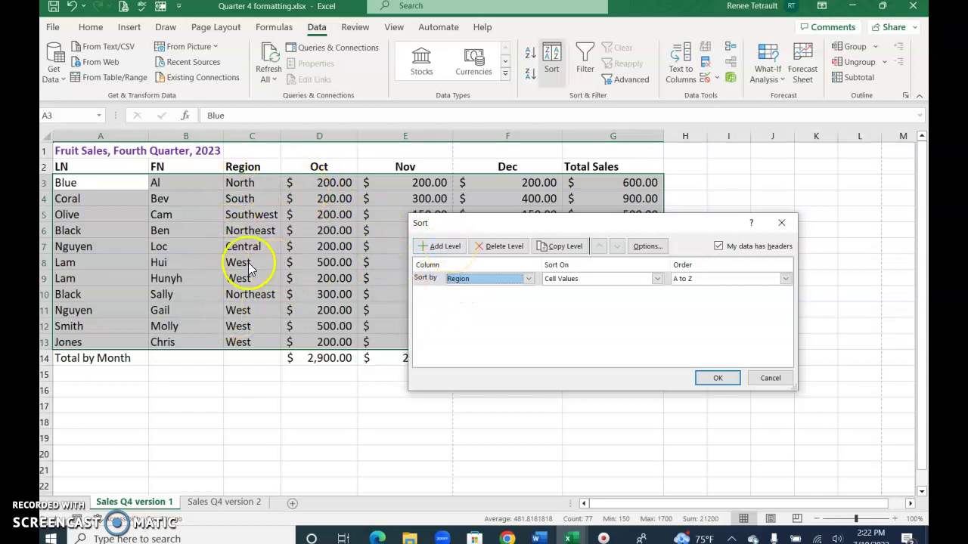
pyautogui.click(443, 247)
pyautogui.click(529, 292)
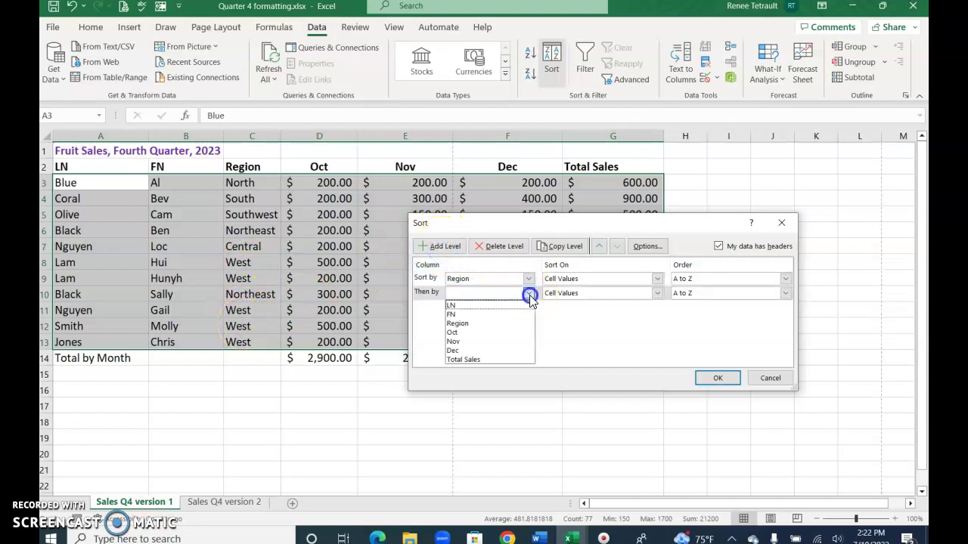
pyautogui.click(468, 304)
pyautogui.click(444, 248)
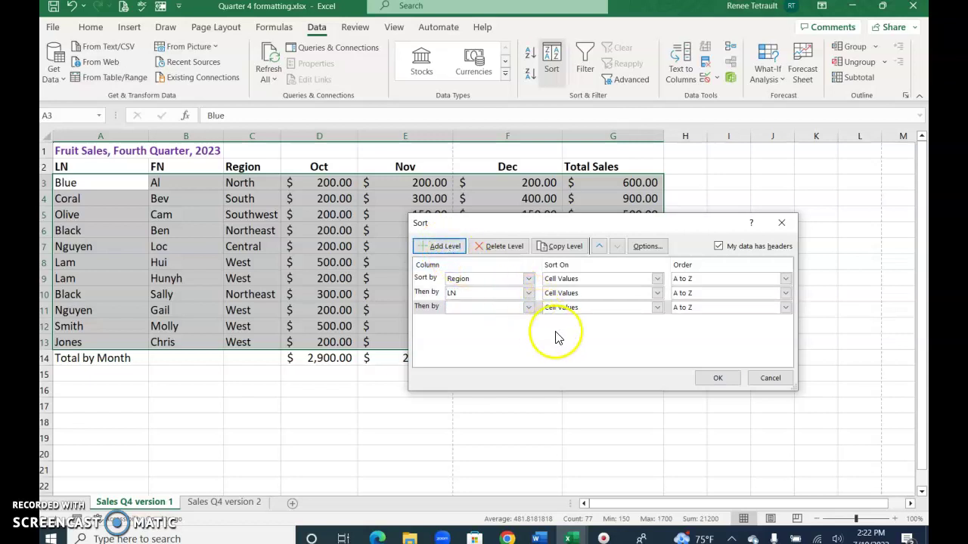
pyautogui.click(529, 307)
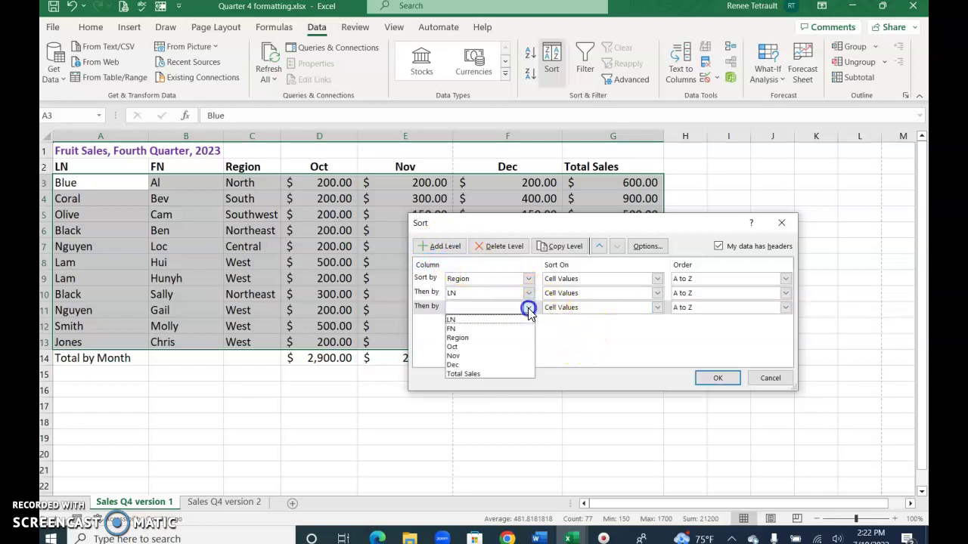
pyautogui.click(454, 329)
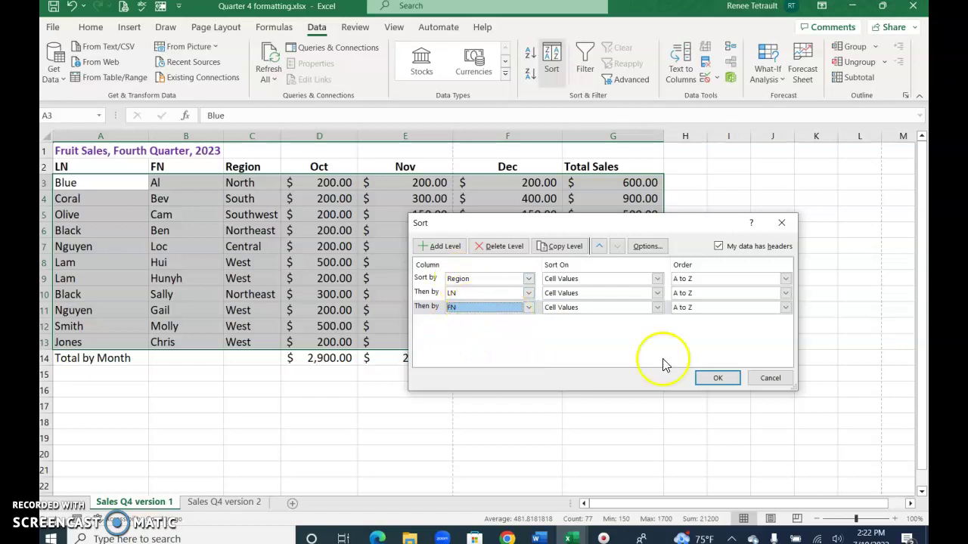
pyautogui.click(713, 378)
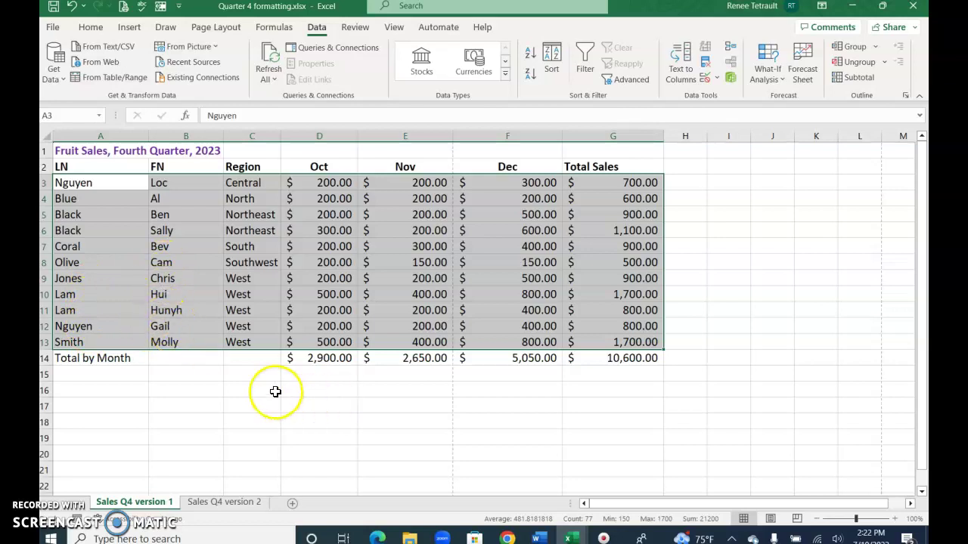
# - Switch to Sales Q4 version 2 and select the monthly sales figures D3:F13
pyautogui.click(264, 362)
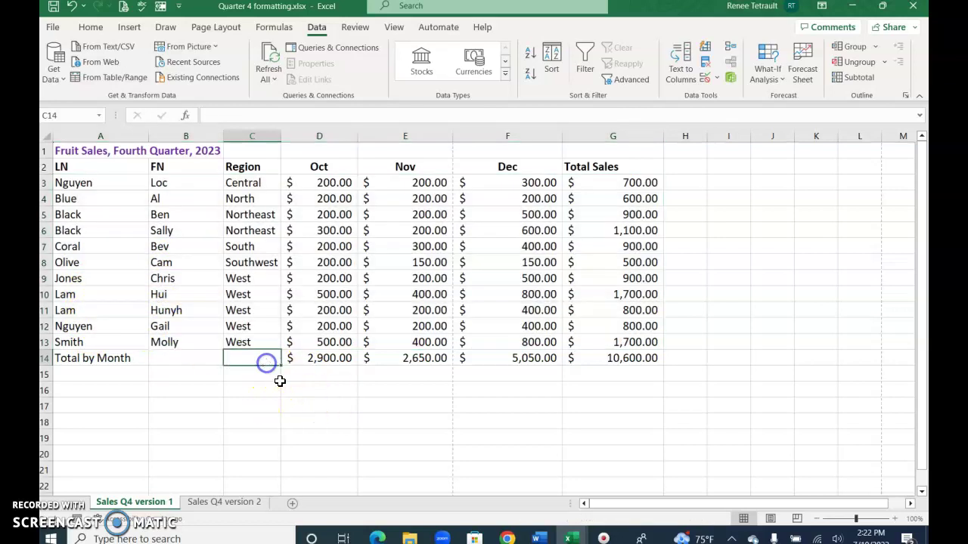
pyautogui.click(223, 505)
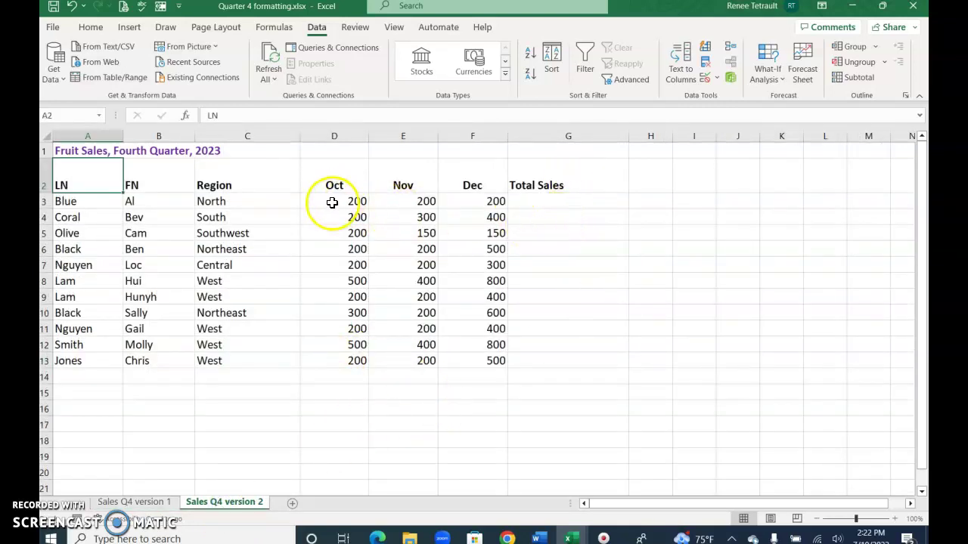
pyautogui.moveTo(334, 201); pyautogui.dragTo(466, 359)
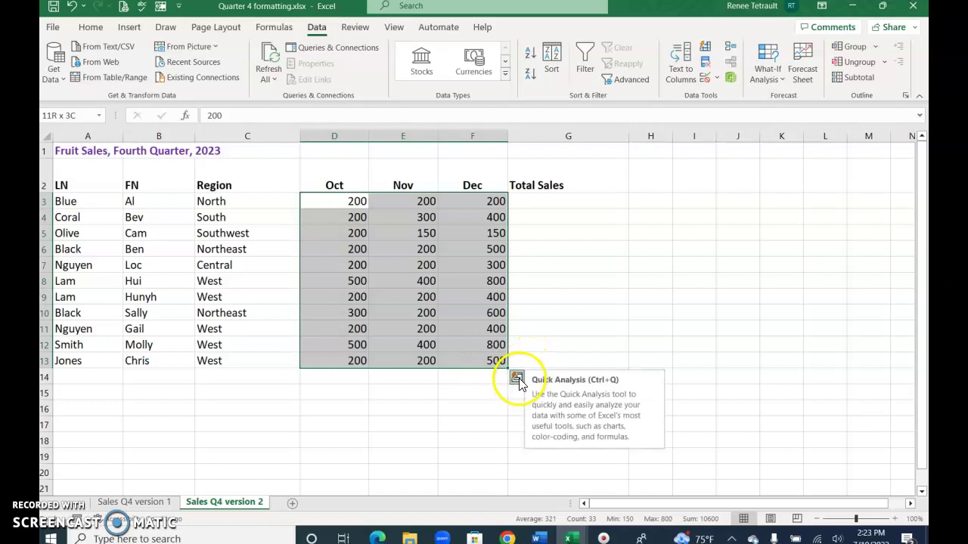
# - Add Quick Analysis sums: monthly totals 2900, 2650, 5050 in row 14 and per-person Total Sales
pyautogui.click(517, 378)
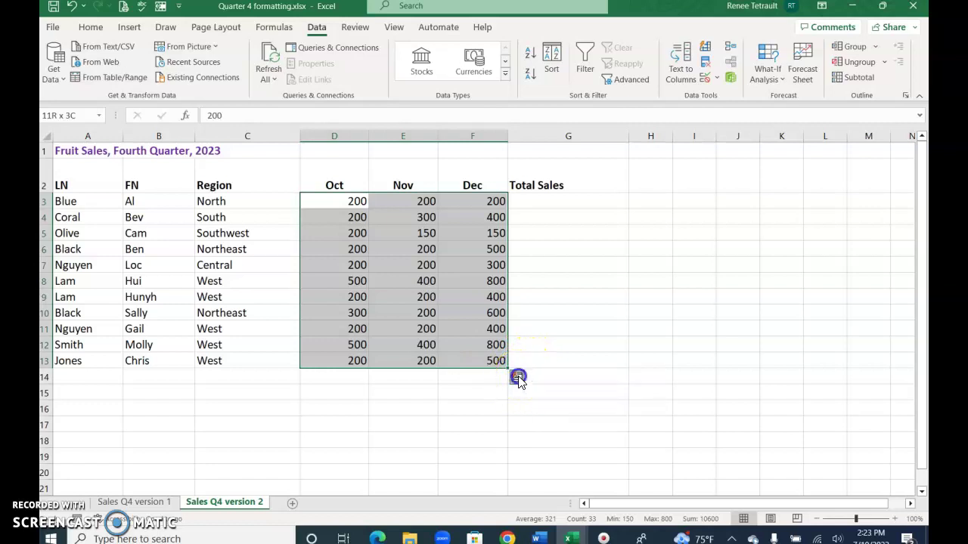
pyautogui.click(494, 407)
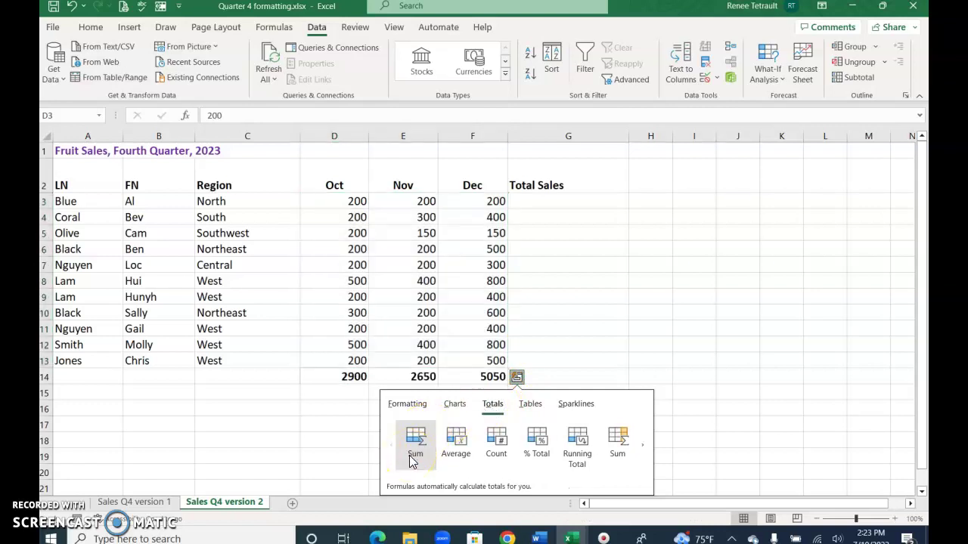
pyautogui.click(617, 440)
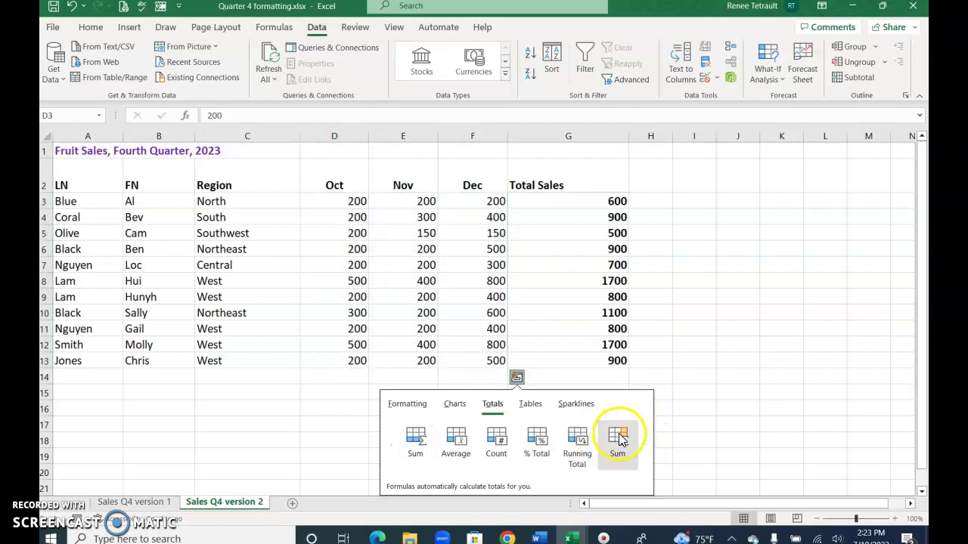
pyautogui.click(415, 442)
pyautogui.click(516, 376)
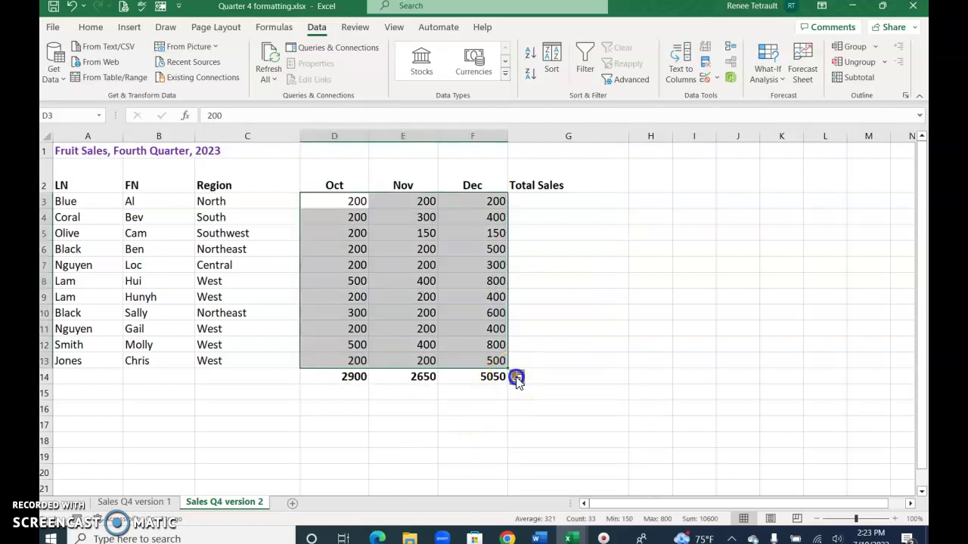
pyautogui.click(488, 406)
pyautogui.click(618, 444)
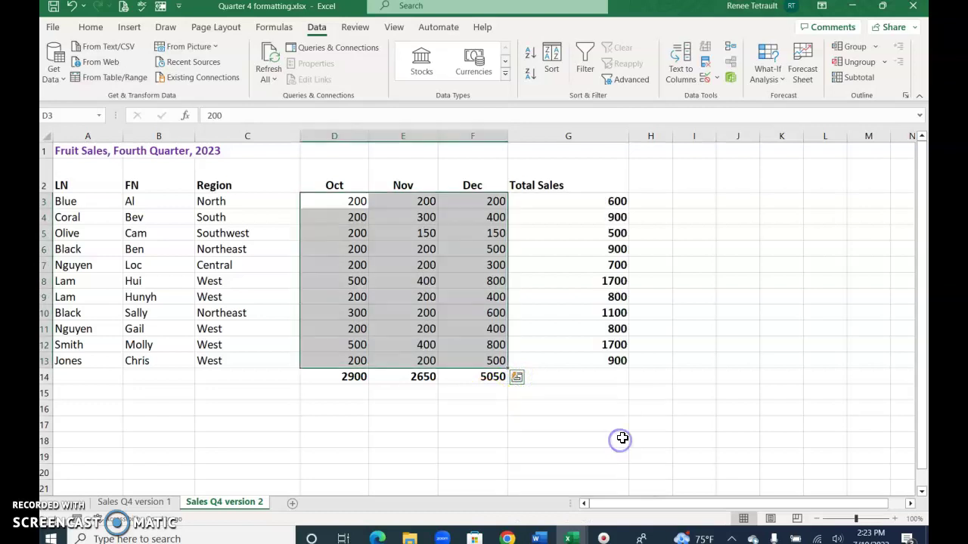
# - AutoSum the Total Sales column into G14 for a 10,600 grand total
pyautogui.click(611, 376)
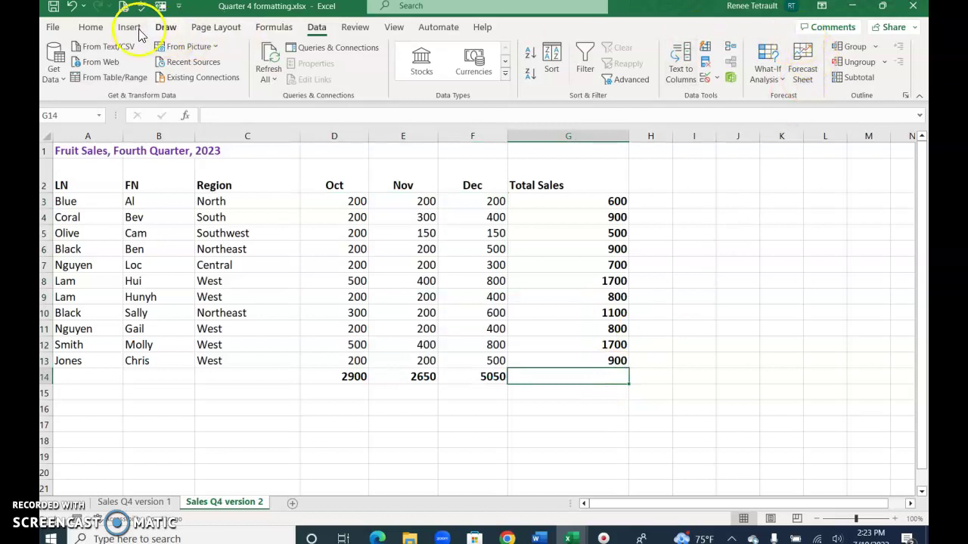
pyautogui.click(90, 26)
pyautogui.click(680, 47)
pyautogui.press('Return')
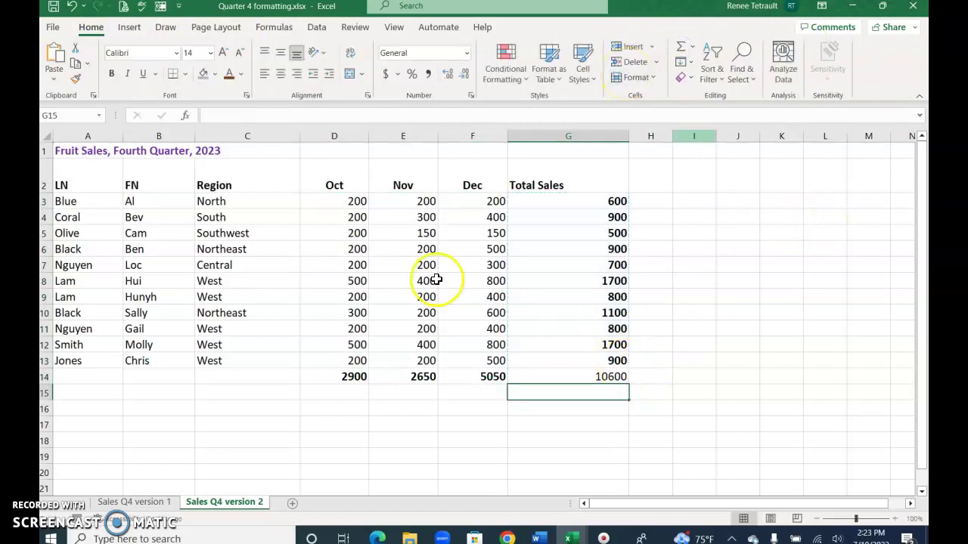
# - Apply Accounting number format to all figures in D3:G14
pyautogui.moveTo(361, 198); pyautogui.dragTo(586, 383)
pyautogui.click(385, 79)
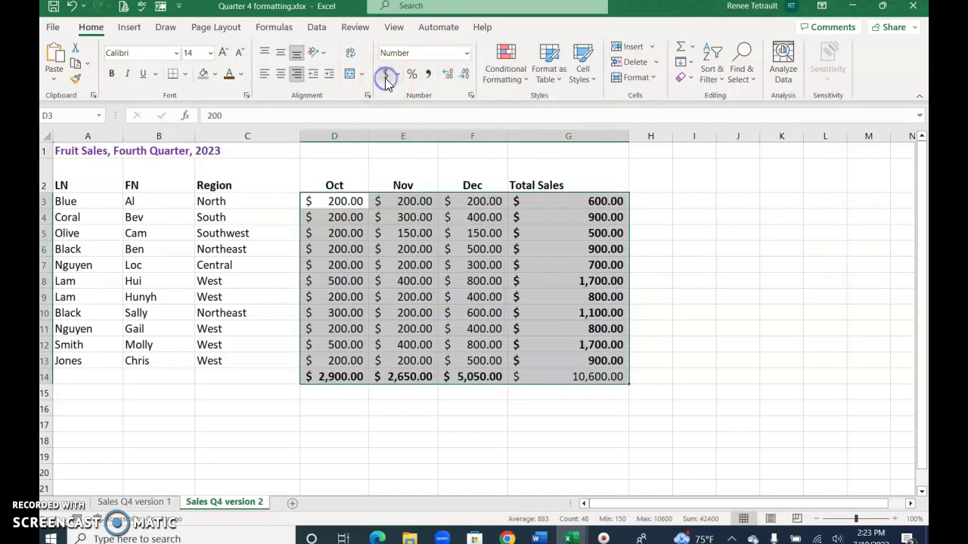
pyautogui.click(517, 444)
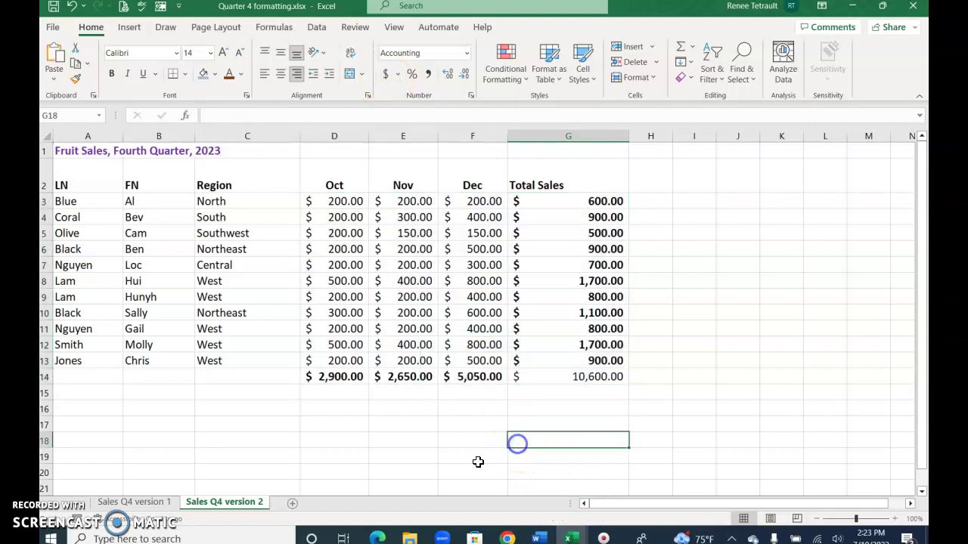
# - Add a new blank sheet and rename it Summary
pyautogui.click(292, 504)
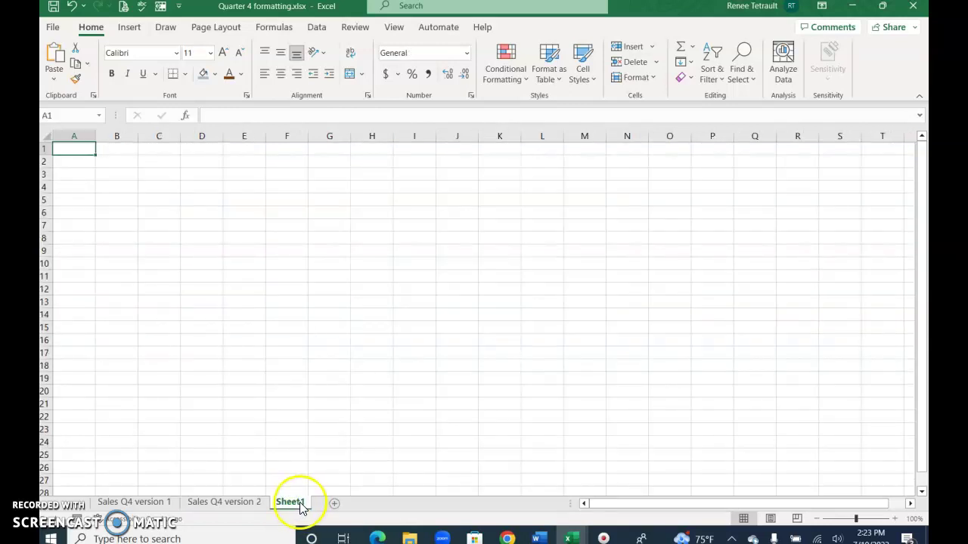
pyautogui.rightClick(296, 511)
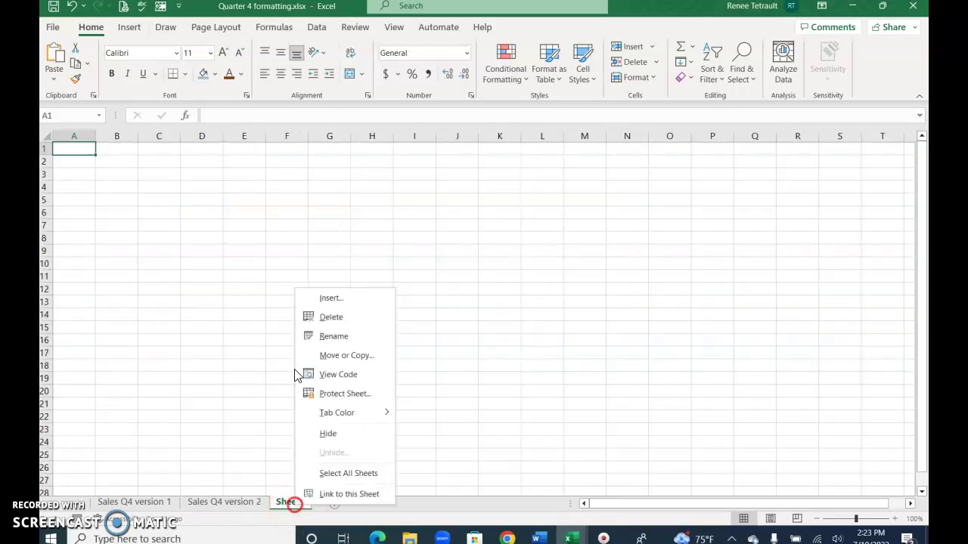
pyautogui.click(333, 337)
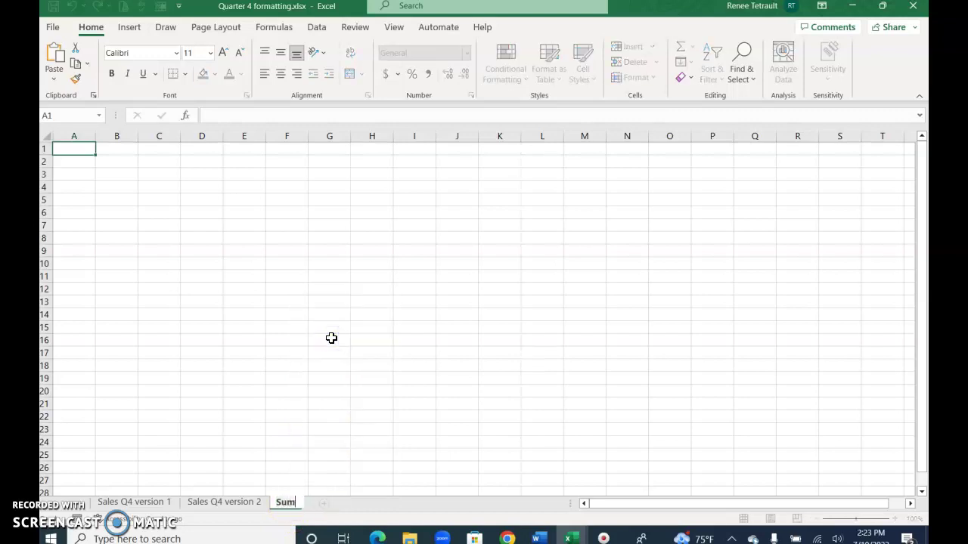
pyautogui.press('Return')
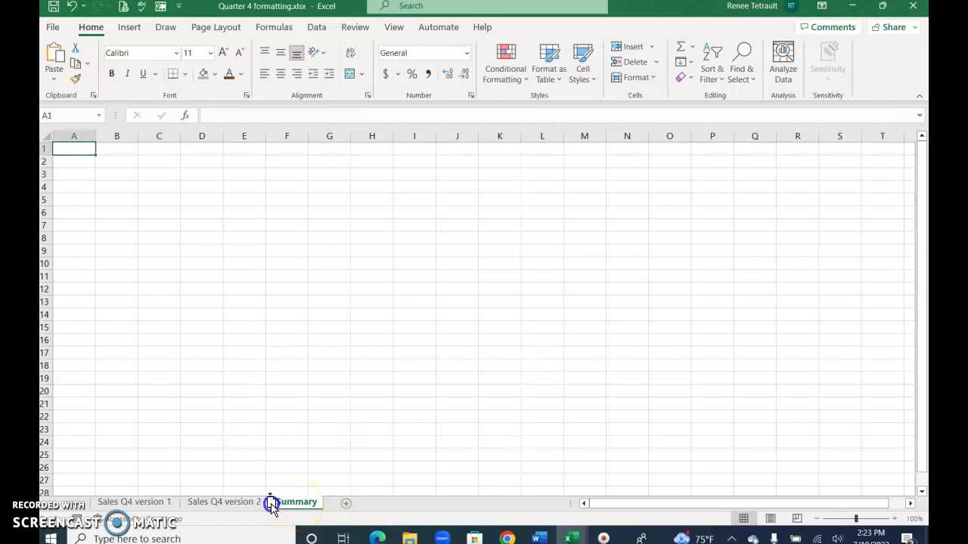
# - Reorder the tabs to Sales Q4 version 2, Sales Q4 version 1, Summary
pyautogui.moveTo(101, 496); pyautogui.dragTo(255, 502)
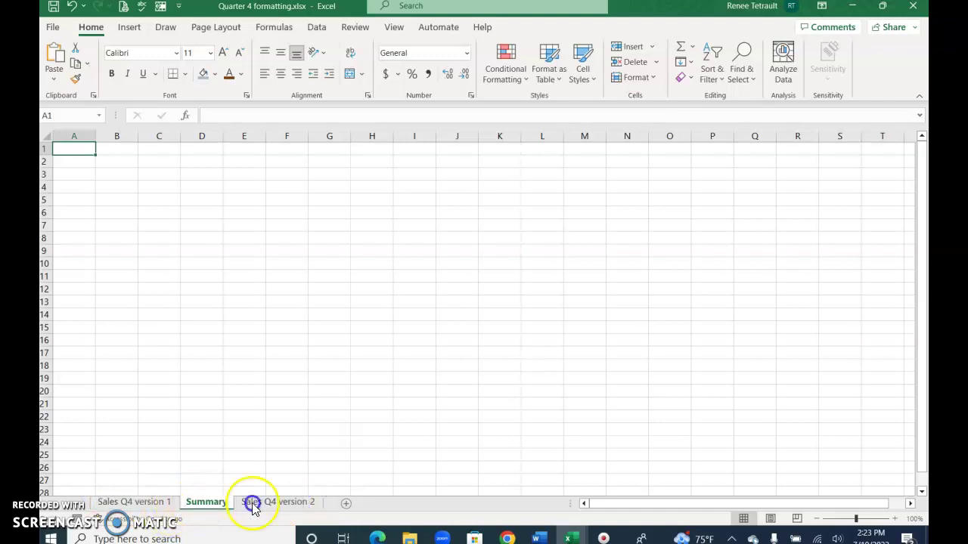
pyautogui.click(317, 502)
pyautogui.moveTo(165, 495); pyautogui.dragTo(160, 497)
pyautogui.click(289, 502)
# - Colour the tabs: Summary red, Sales Q4 version 1 blue, Sales Q4 version 2 green
pyautogui.rightClick(289, 508)
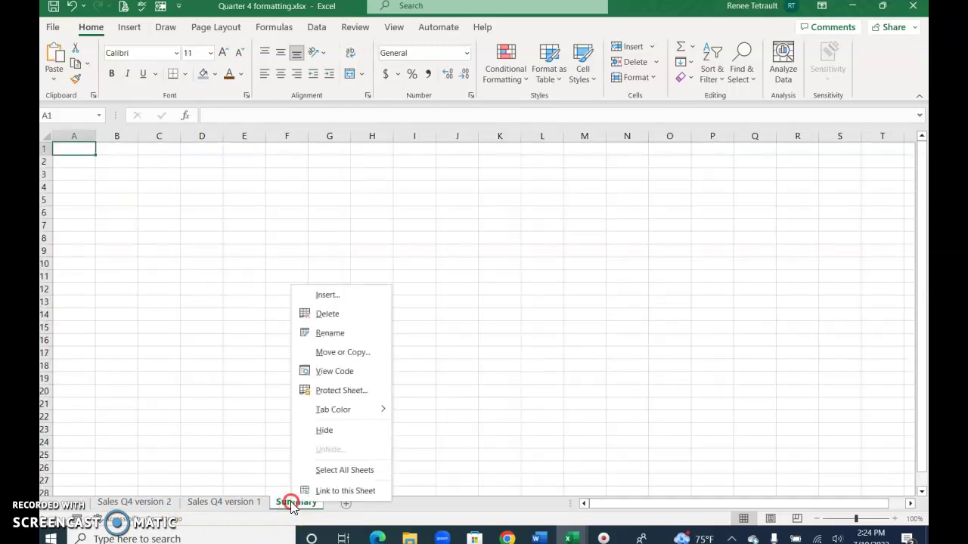
pyautogui.moveTo(340, 415)
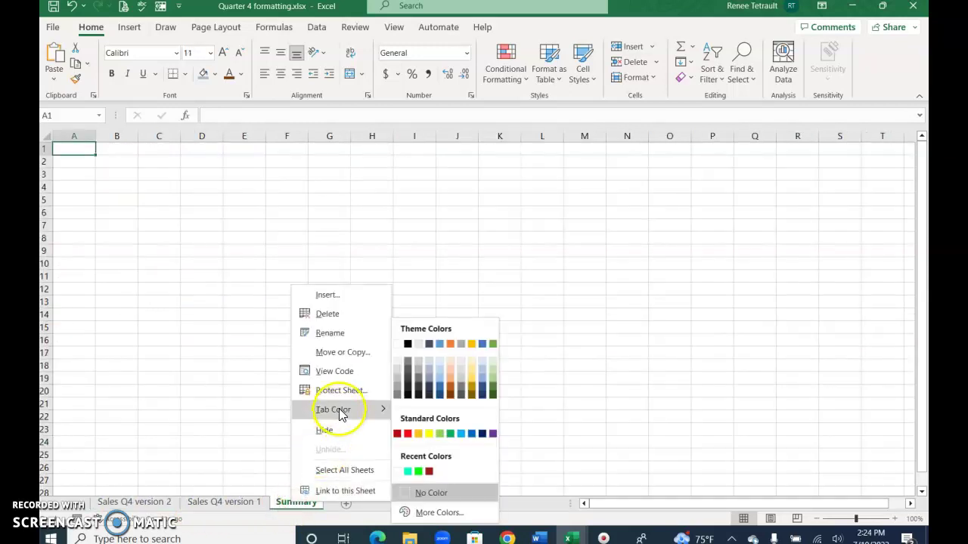
pyautogui.click(408, 433)
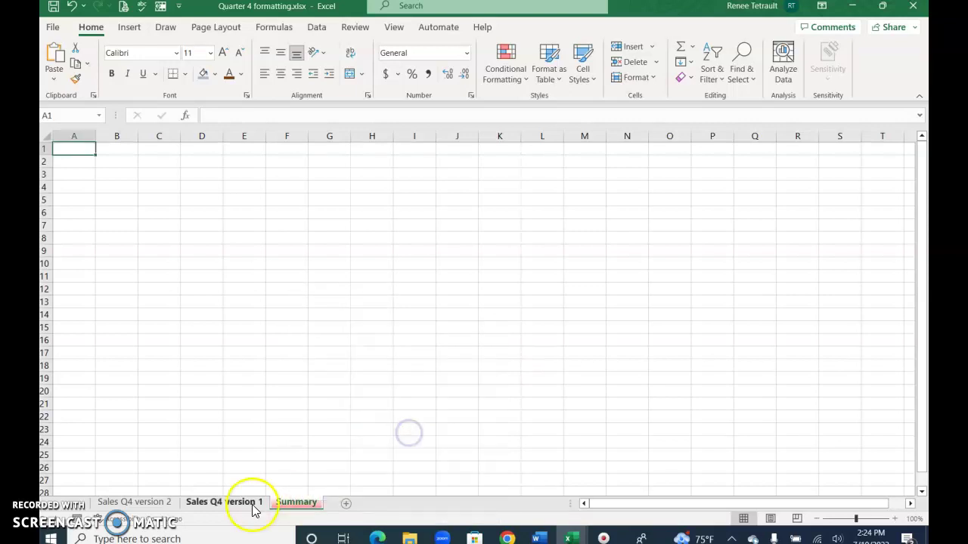
pyautogui.rightClick(253, 508)
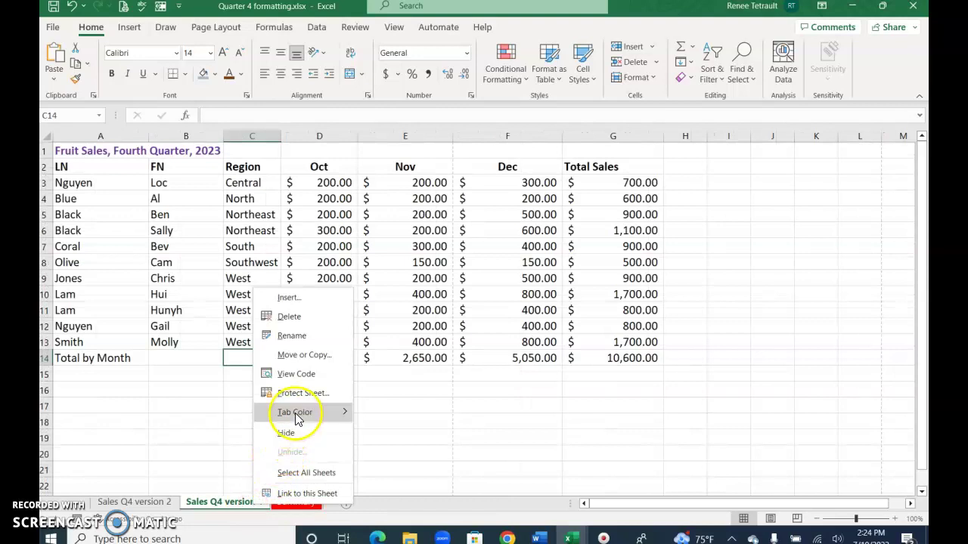
pyautogui.moveTo(295, 412)
pyautogui.click(424, 436)
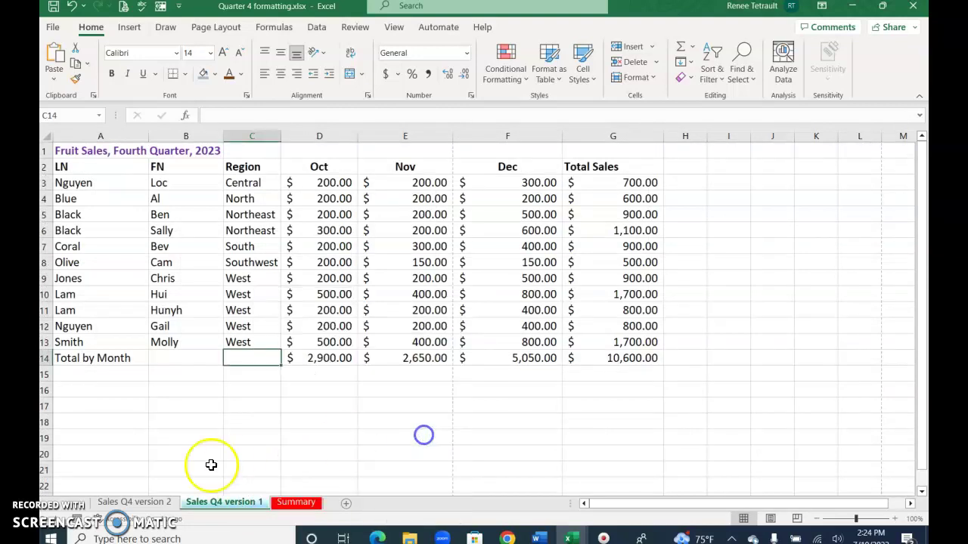
pyautogui.rightClick(162, 503)
pyautogui.moveTo(198, 412)
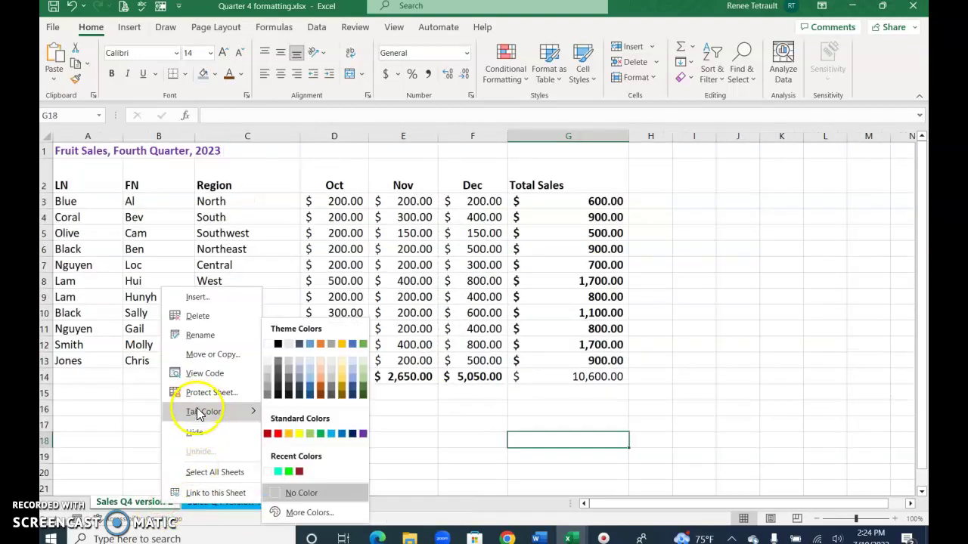
pyautogui.click(366, 394)
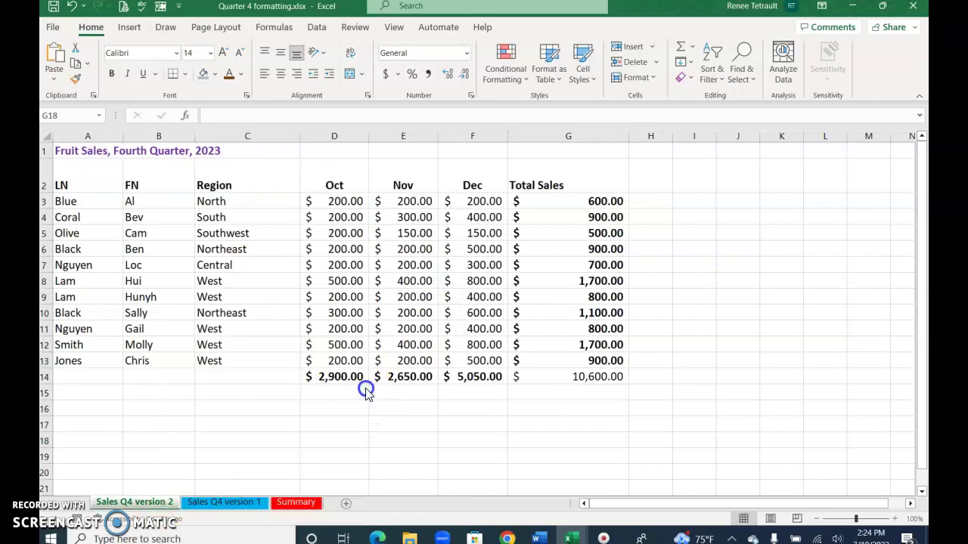
# - Move the Sales Q4 version 1 tab back to the first position
pyautogui.click(216, 502)
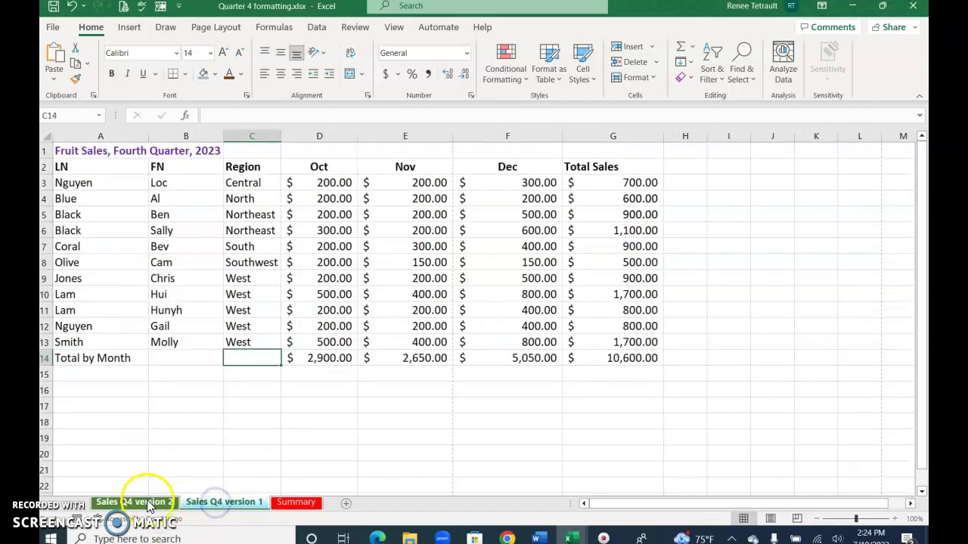
pyautogui.click(161, 502)
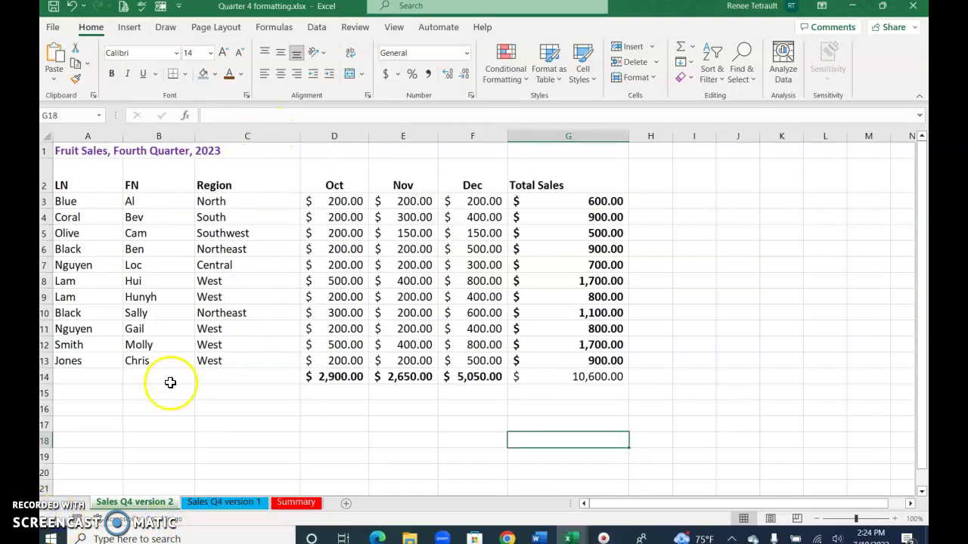
pyautogui.click(205, 503)
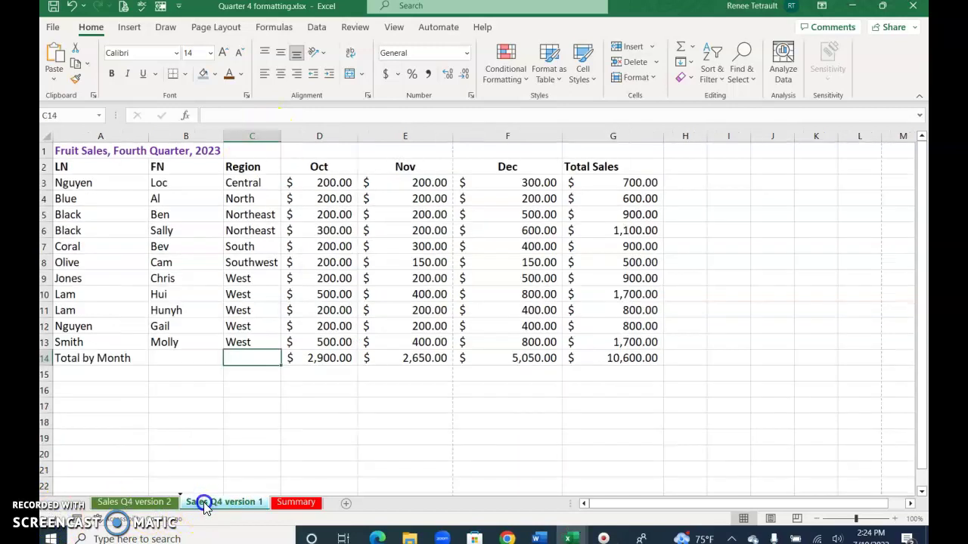
pyautogui.moveTo(110, 511); pyautogui.dragTo(113, 510)
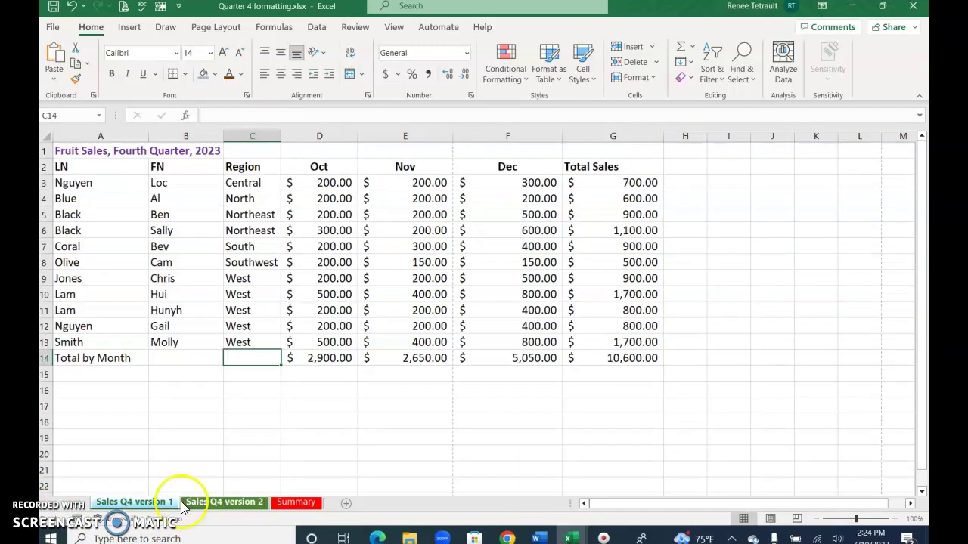
pyautogui.moveTo(185, 507); pyautogui.dragTo(90, 505)
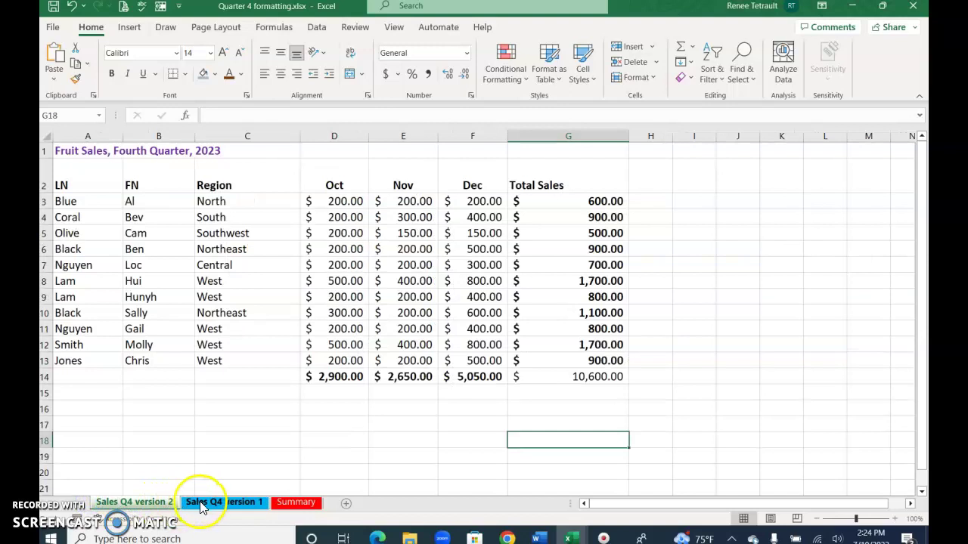
pyautogui.moveTo(194, 505); pyautogui.dragTo(96, 504)
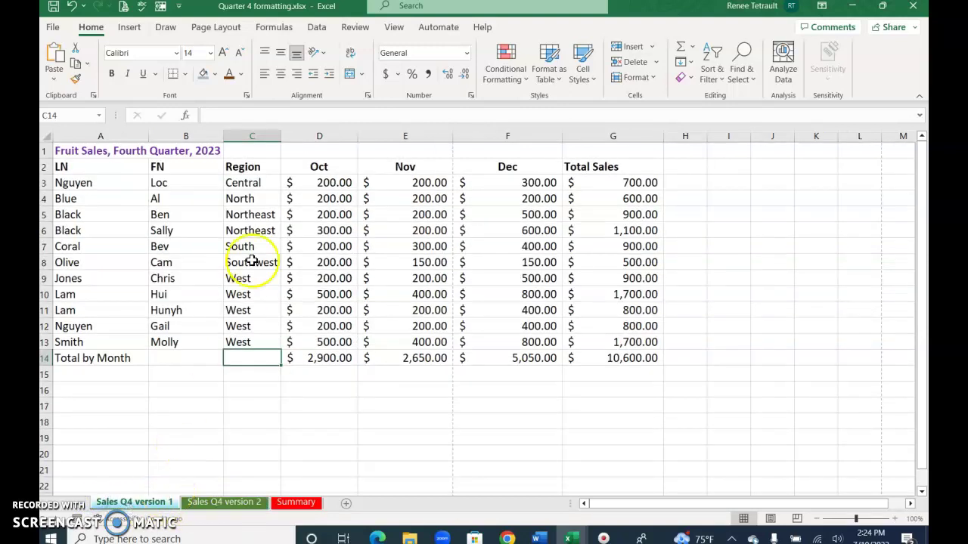
# - Hide the Region column C, then undo to bring it back
pyautogui.rightClick(265, 138)
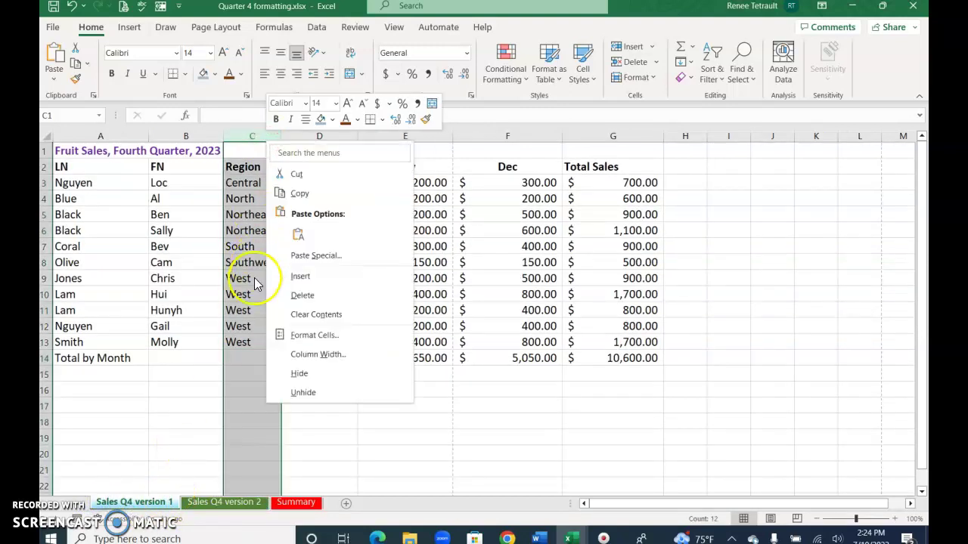
pyautogui.click(302, 374)
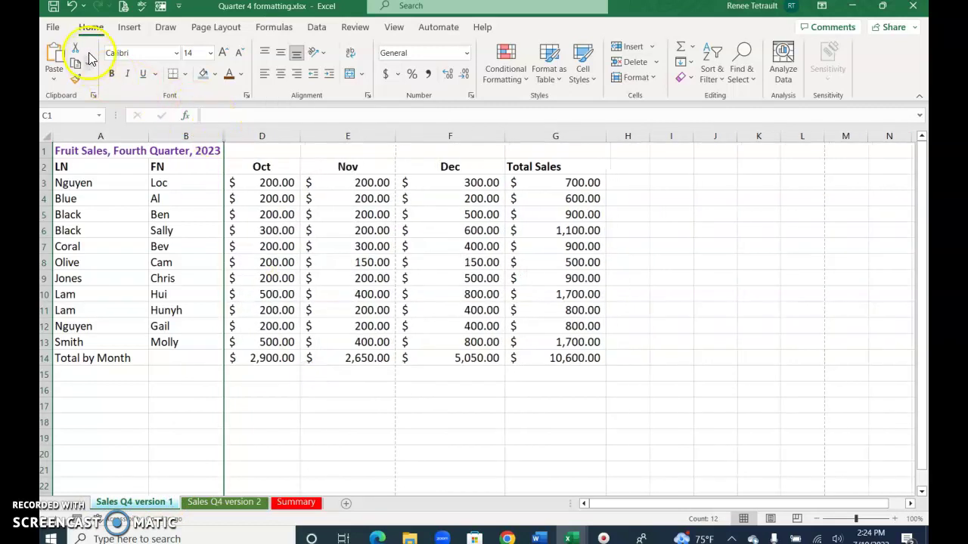
pyautogui.click(73, 7)
# - Clear the column selection and return to the Sales Q4 version 2 sheet
pyautogui.click(74, 7)
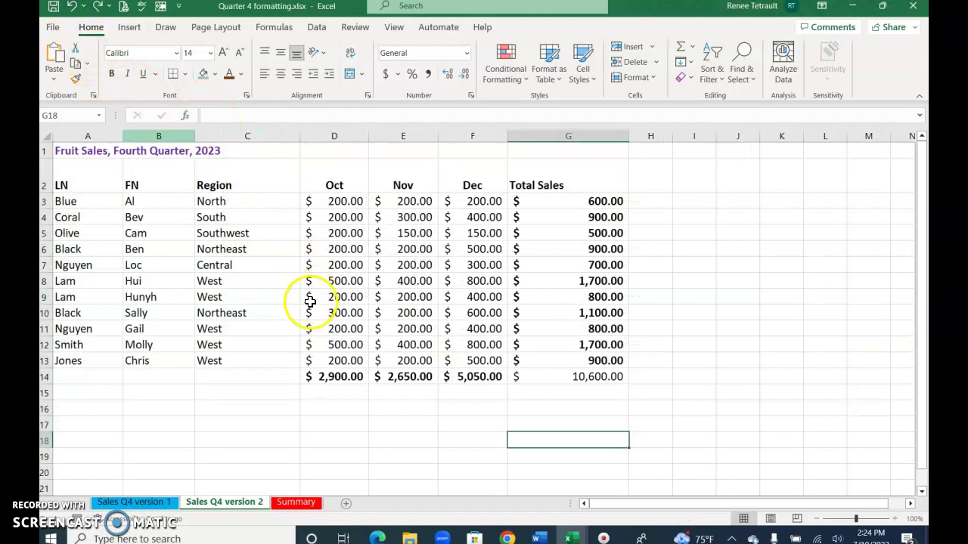
pyautogui.click(155, 505)
pyautogui.click(244, 453)
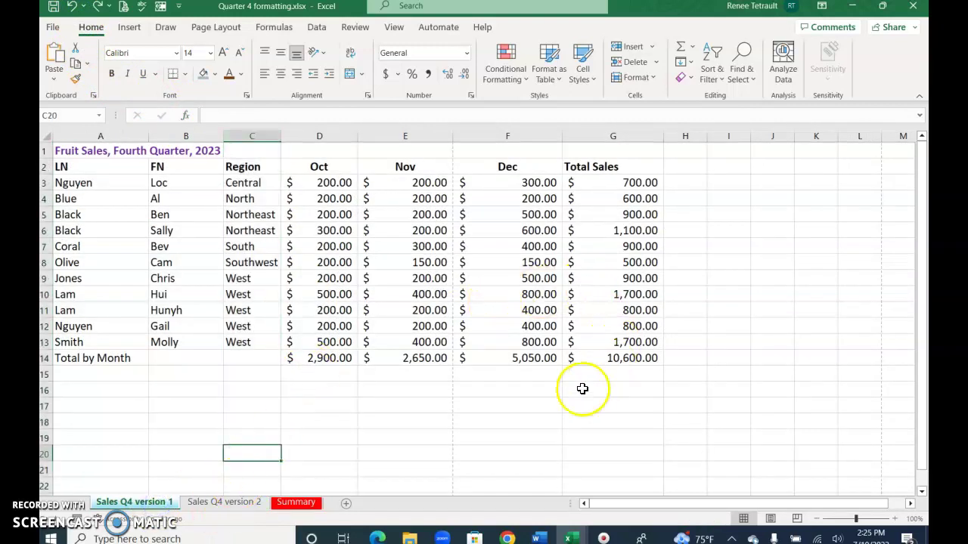
pyautogui.click(225, 500)
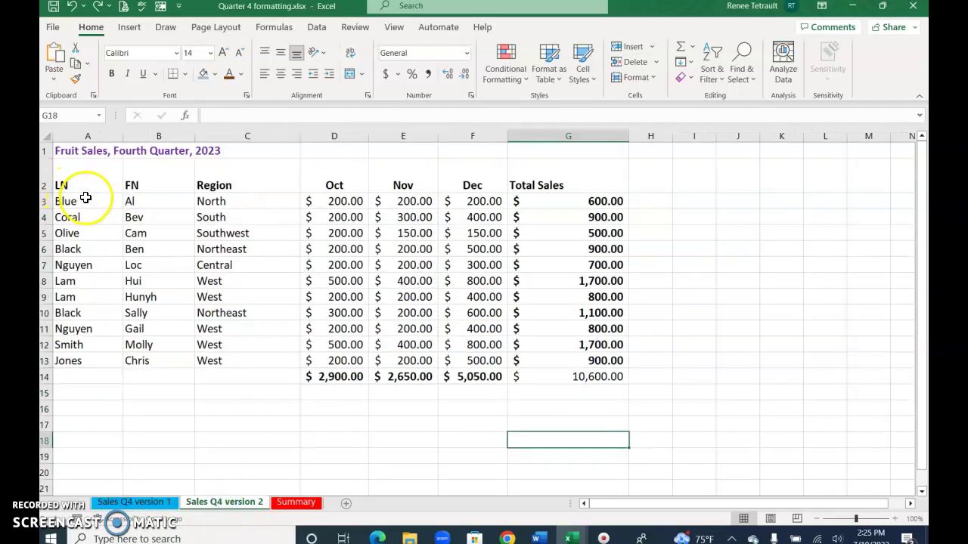
# - Select the A3:G13 data rows on Sales Q4 version 2 and bring up the Sort dialog
pyautogui.moveTo(85, 198); pyautogui.dragTo(578, 359)
pyautogui.click(316, 26)
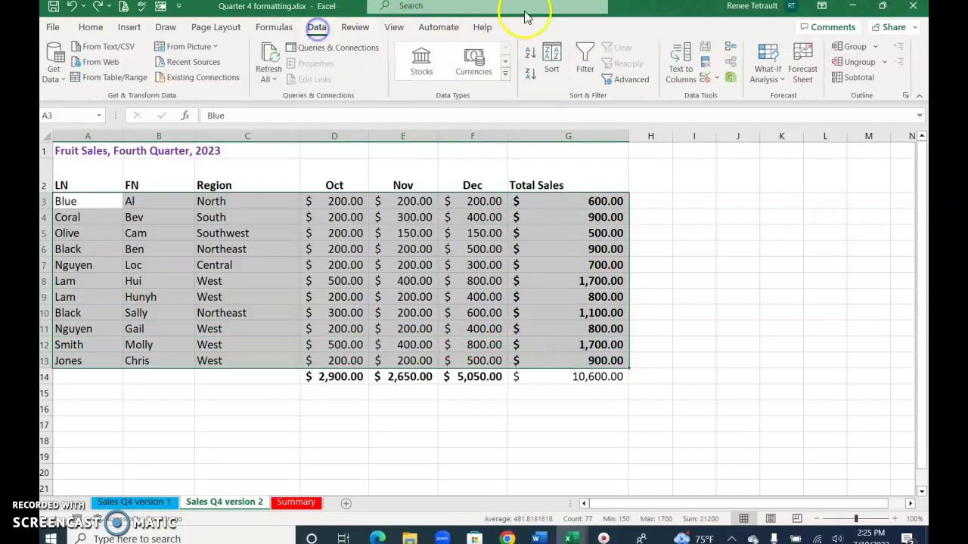
pyautogui.click(552, 57)
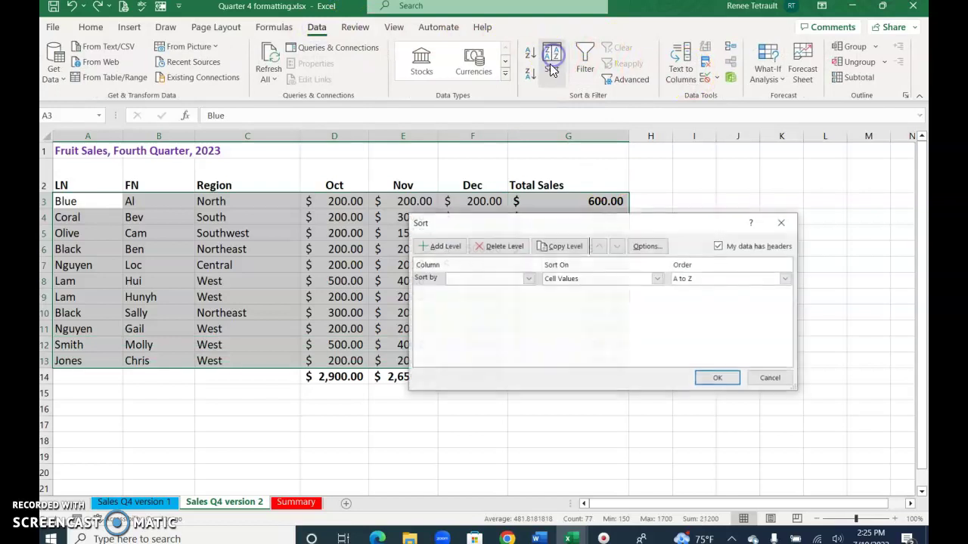
# - Sort the rows by Region, then LN, then FN, Central through West
pyautogui.click(528, 279)
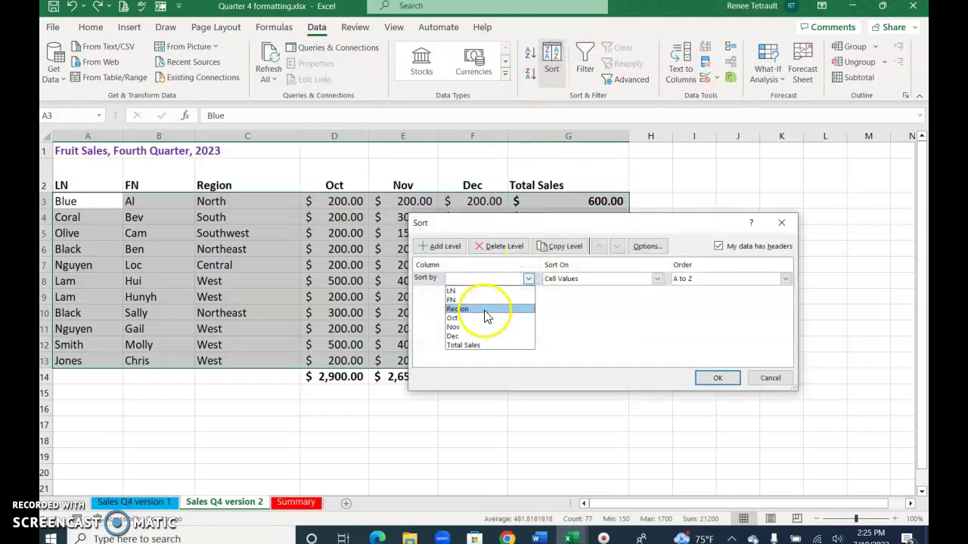
pyautogui.click(472, 309)
pyautogui.click(444, 246)
pyautogui.click(528, 293)
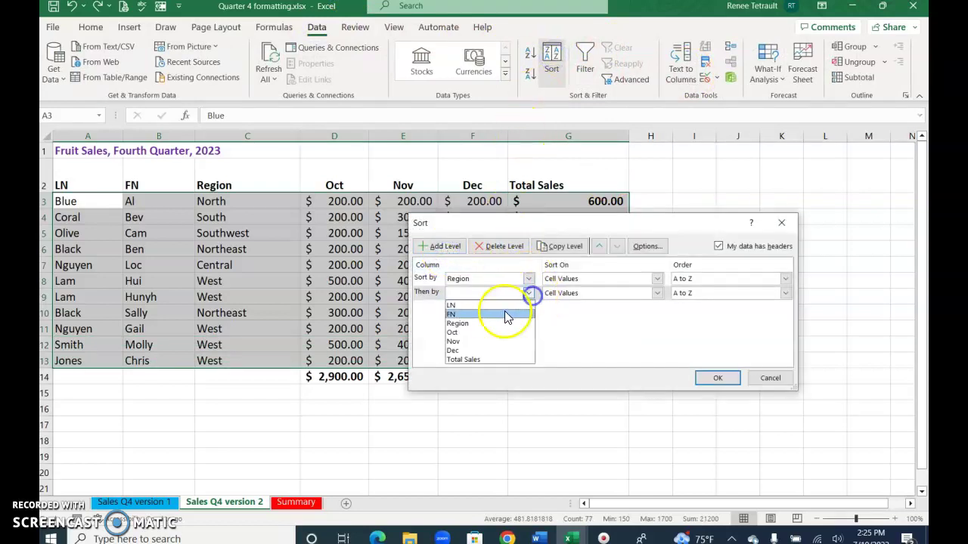
pyautogui.click(488, 306)
pyautogui.click(445, 246)
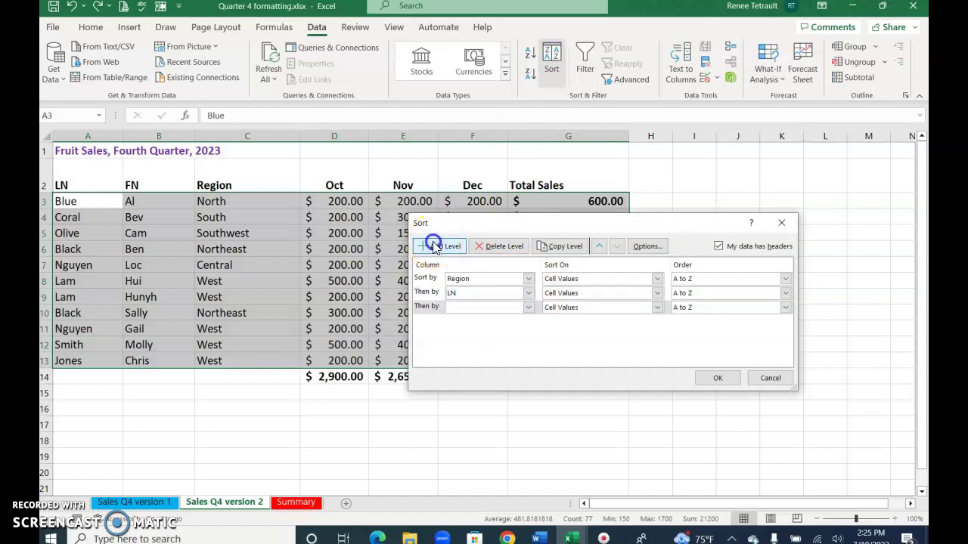
pyautogui.click(528, 307)
pyautogui.click(491, 329)
pyautogui.click(717, 378)
pyautogui.click(512, 456)
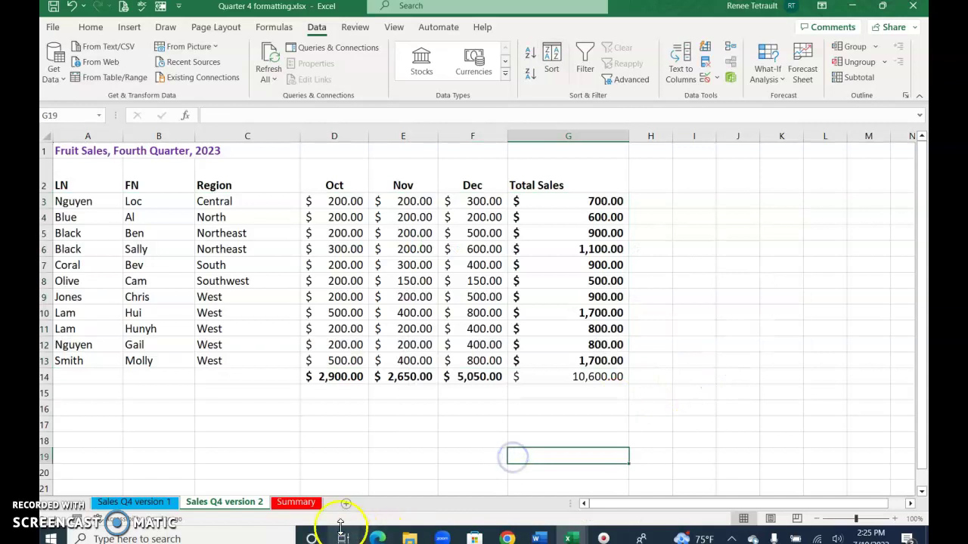
# - Make the $10,600.00 grand total in G14 bold, matching the row 14 totals
pyautogui.click(295, 505)
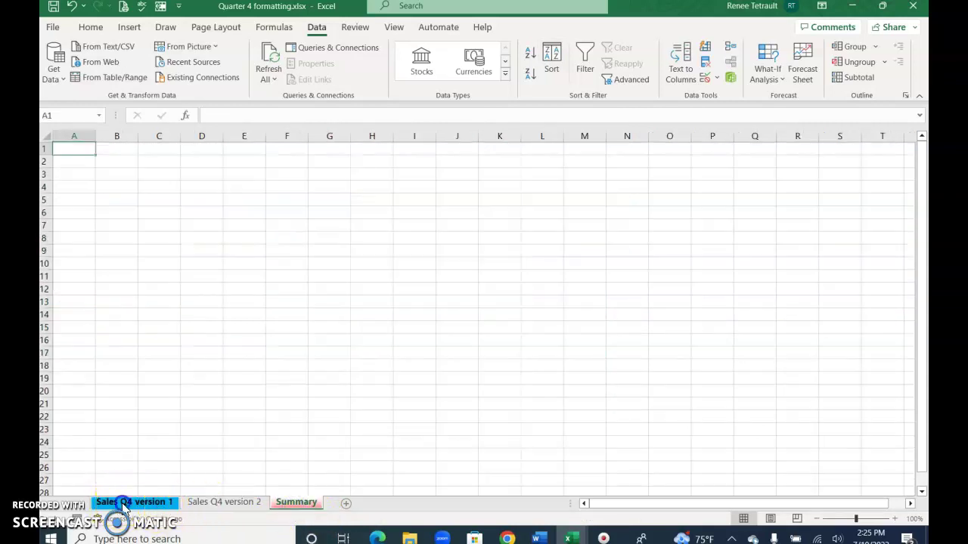
pyautogui.click(125, 505)
pyautogui.click(199, 503)
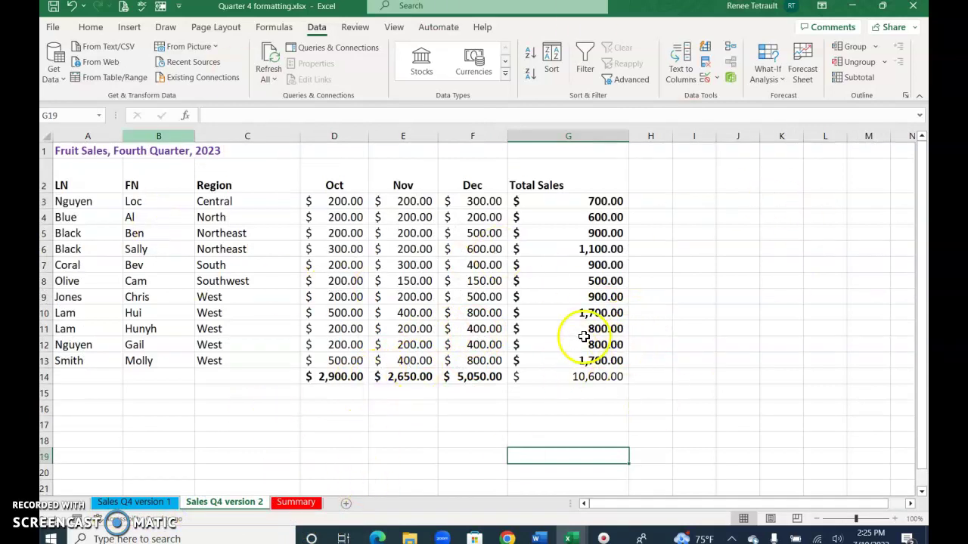
pyautogui.click(460, 380)
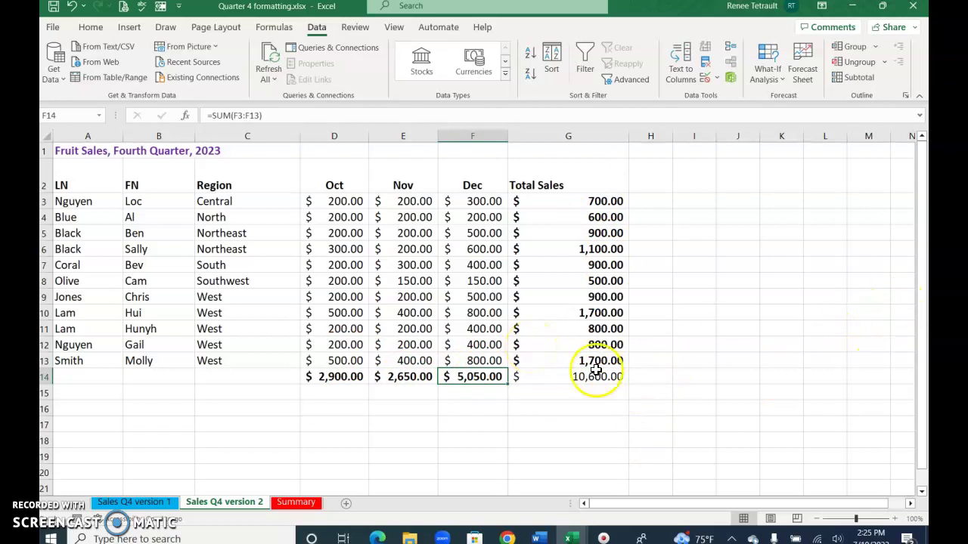
pyautogui.click(90, 27)
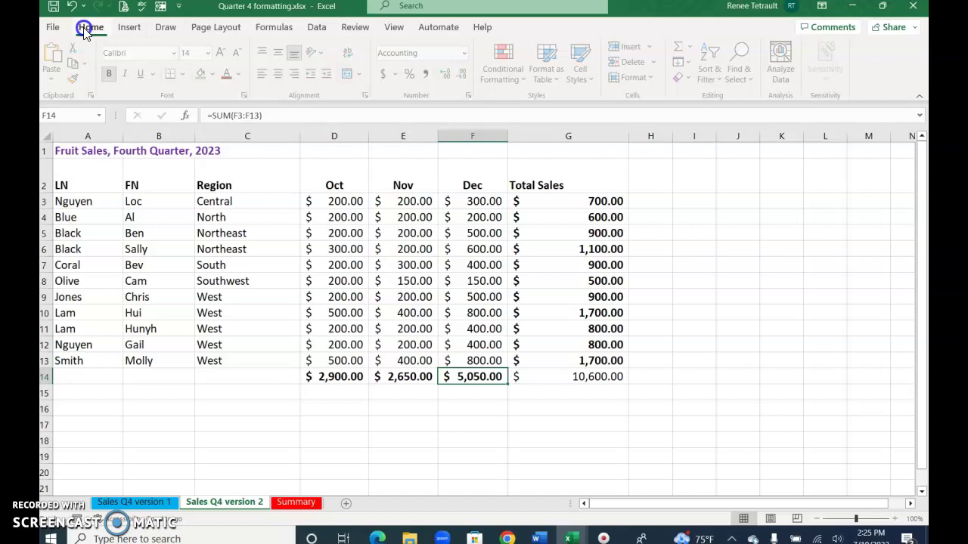
pyautogui.click(585, 378)
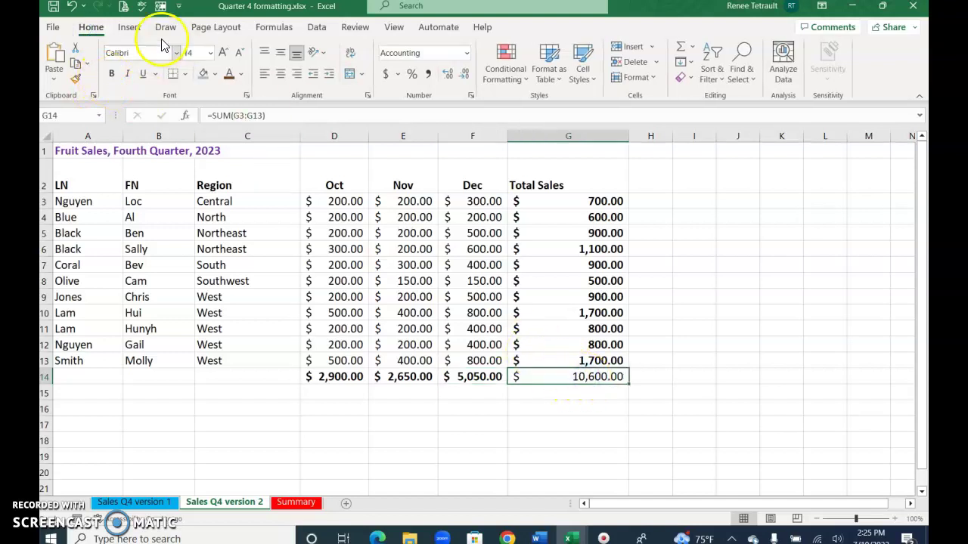
pyautogui.click(112, 75)
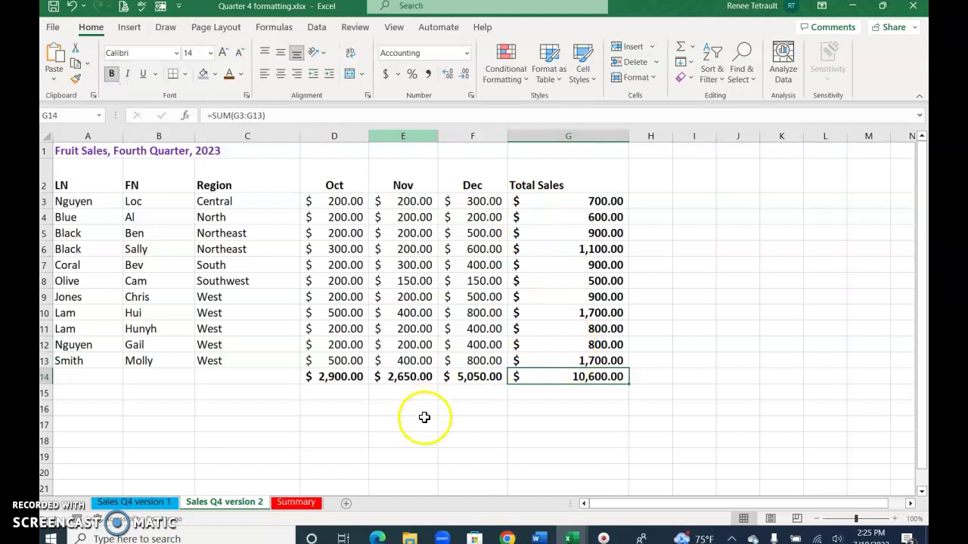